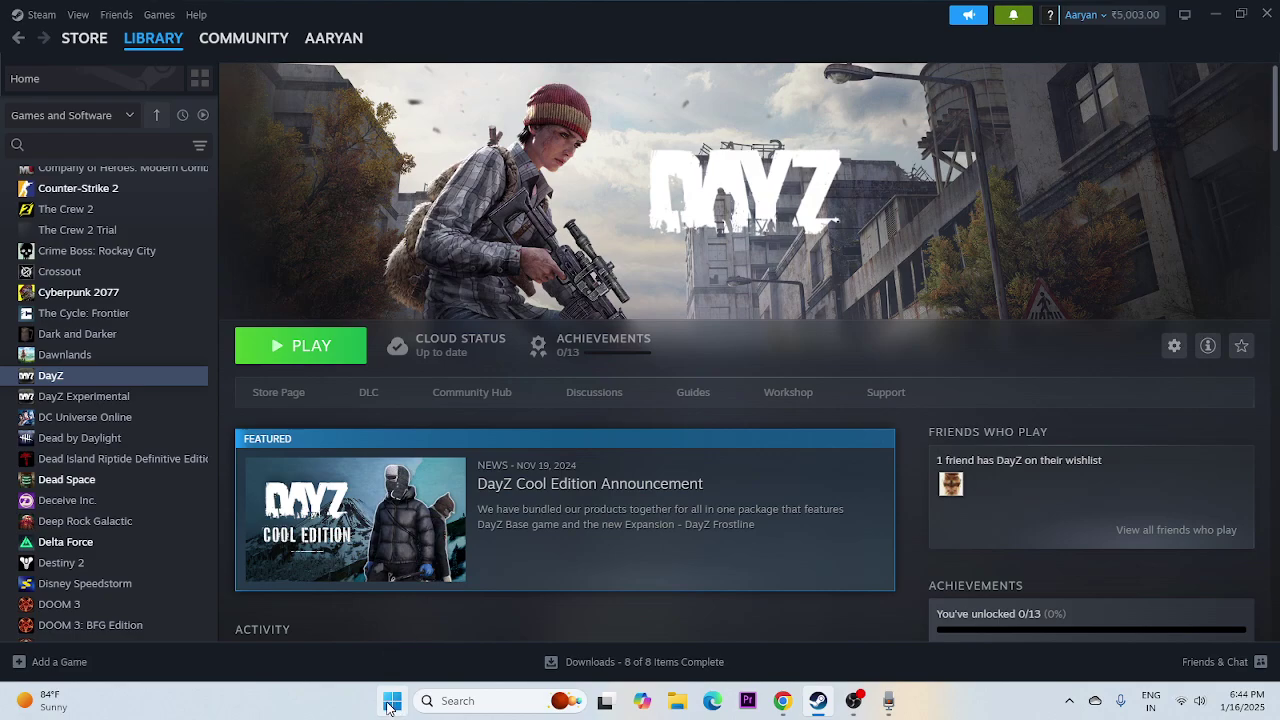
Step: Open the Start menu's power options, then dismiss them without choosing anything
click(394, 705)
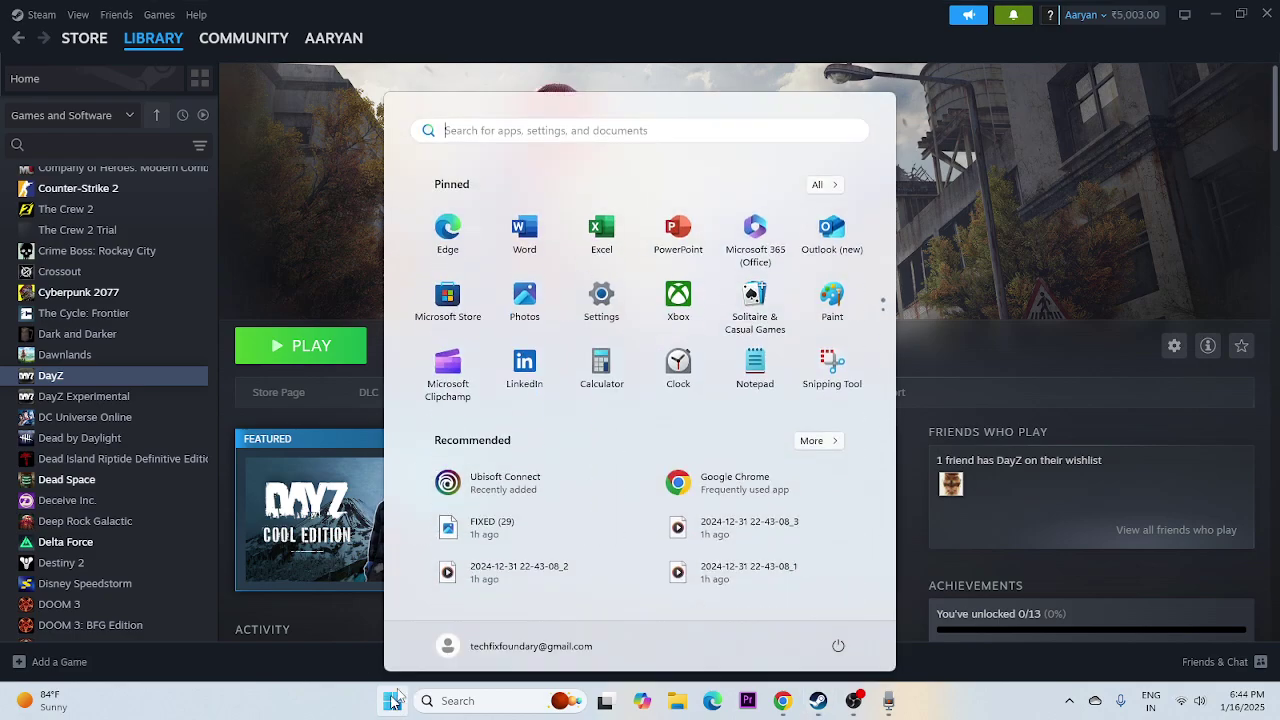
click(838, 650)
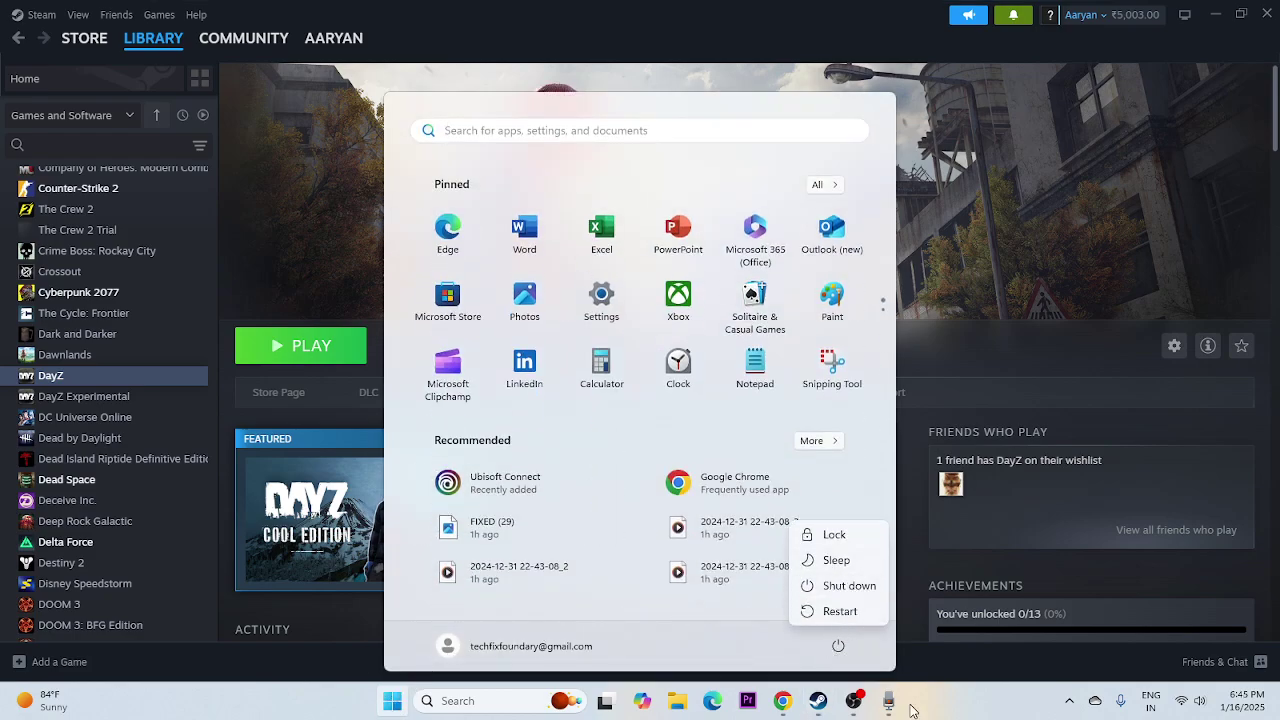
click(916, 710)
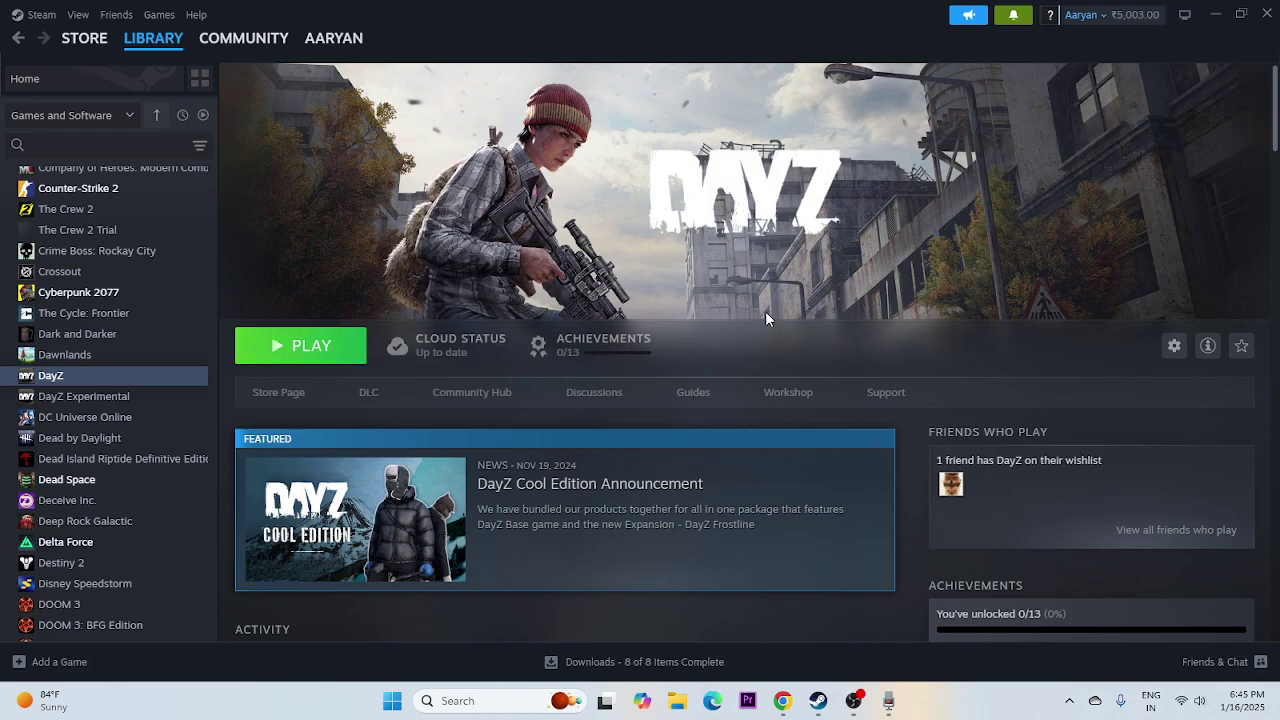
Step: Confirm in DayZ's Installed Files that the game is on New Volume (E:), then quit Steam
right_click(57, 385)
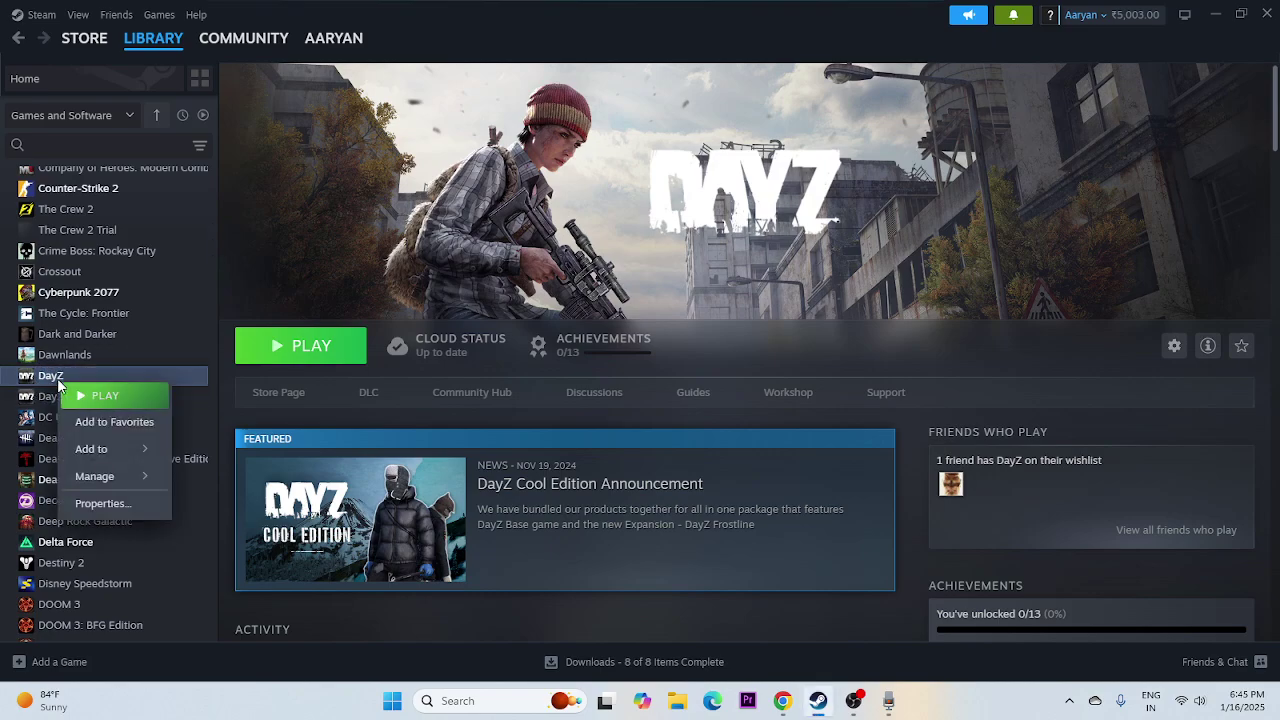
click(95, 500)
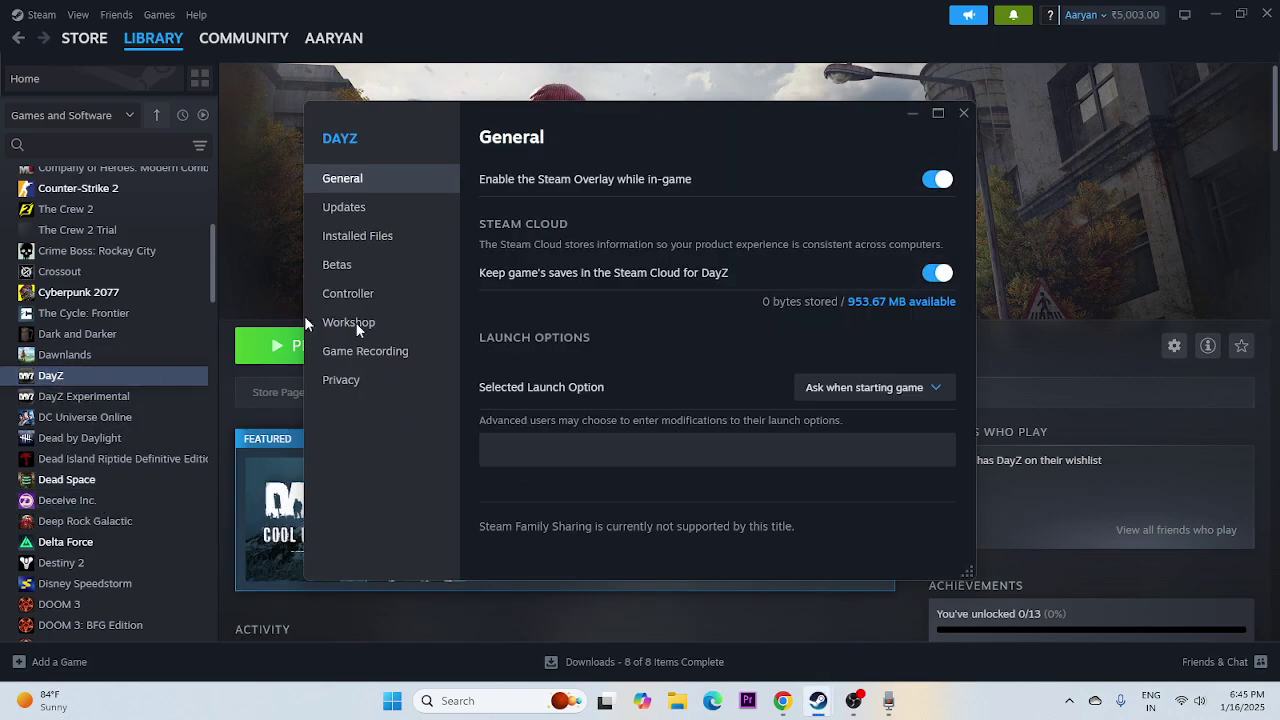
click(368, 237)
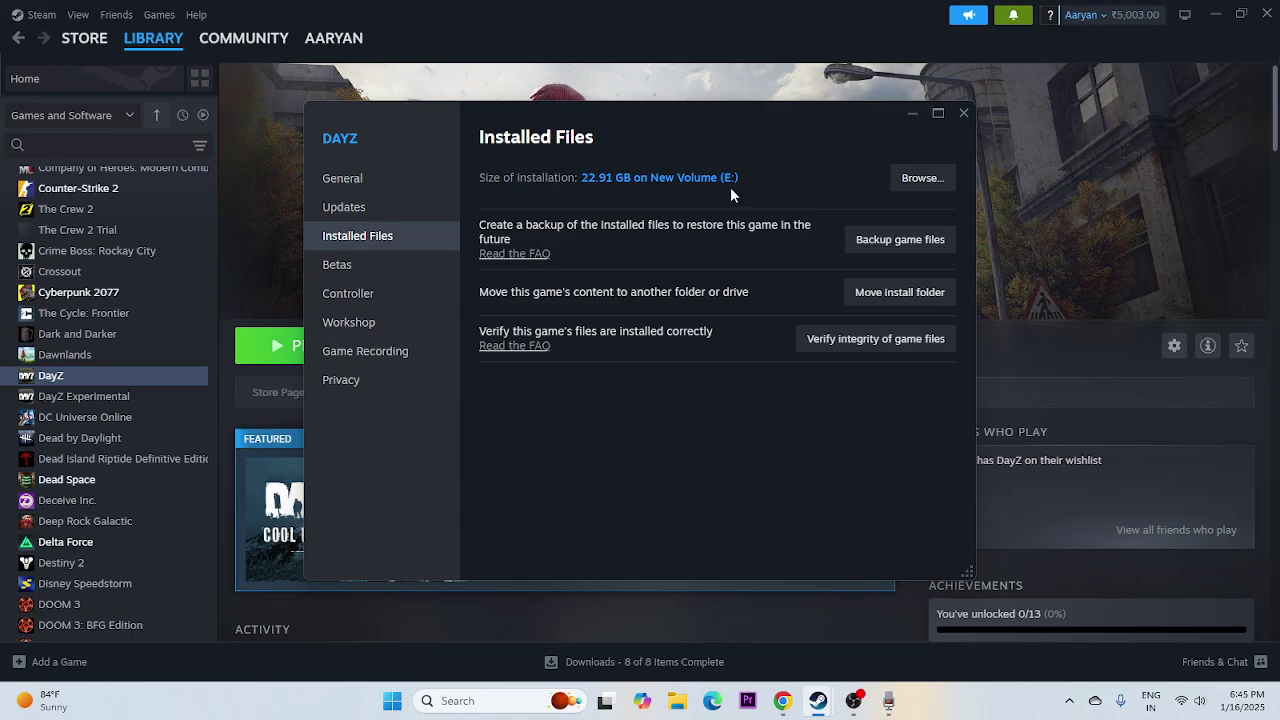
click(963, 114)
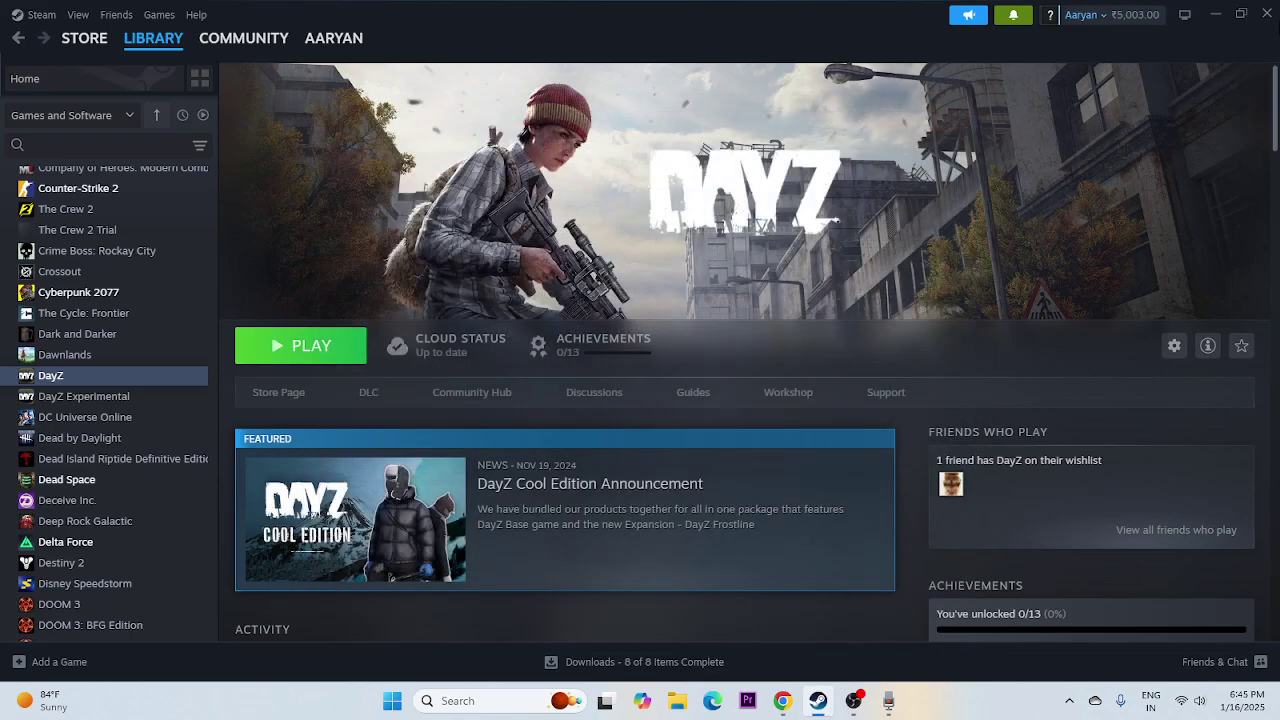
click(1268, 14)
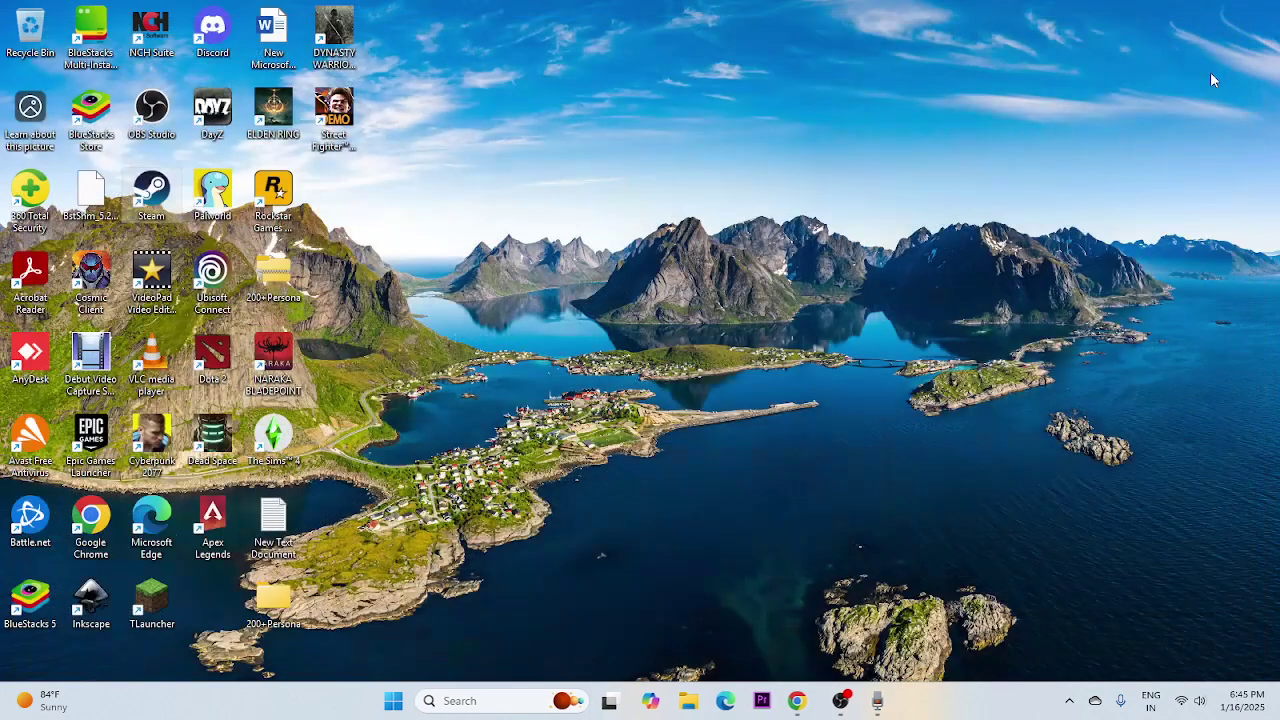
Step: Browse a maximized File Explorer to E:\SteamLibrary\steamapps\common\DayZ and select DayZDiag_x64
click(688, 700)
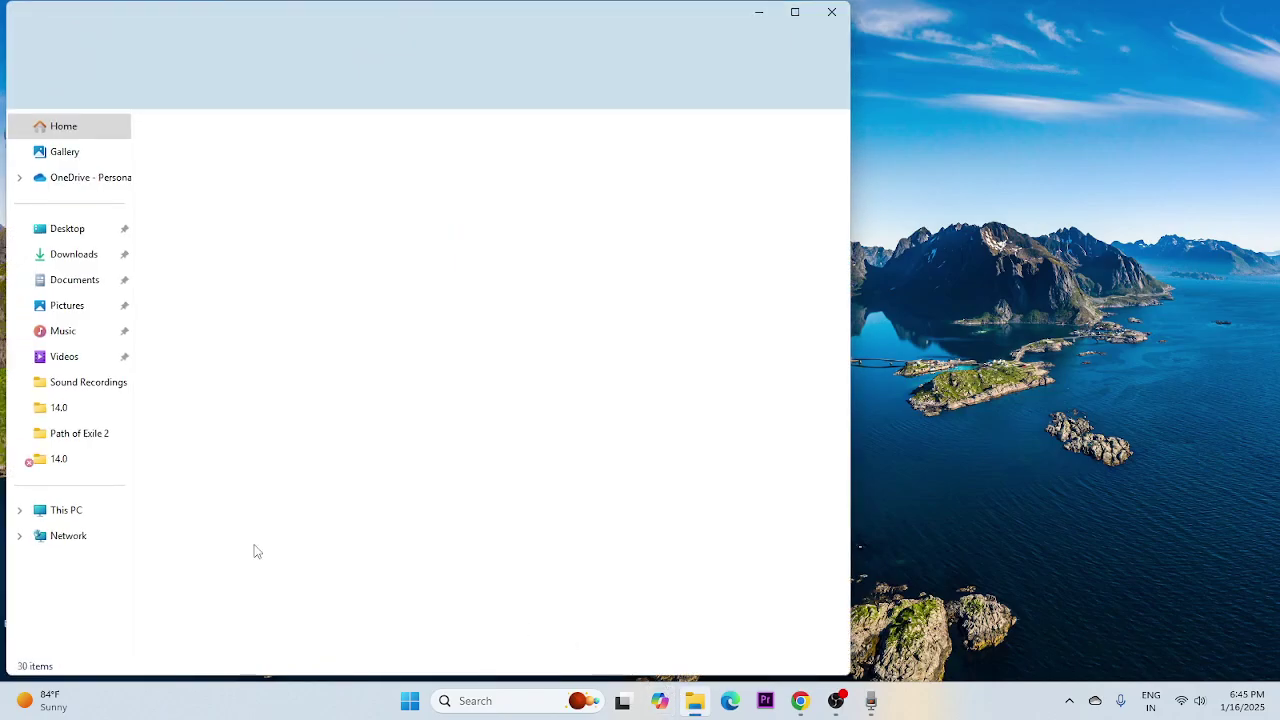
click(80, 514)
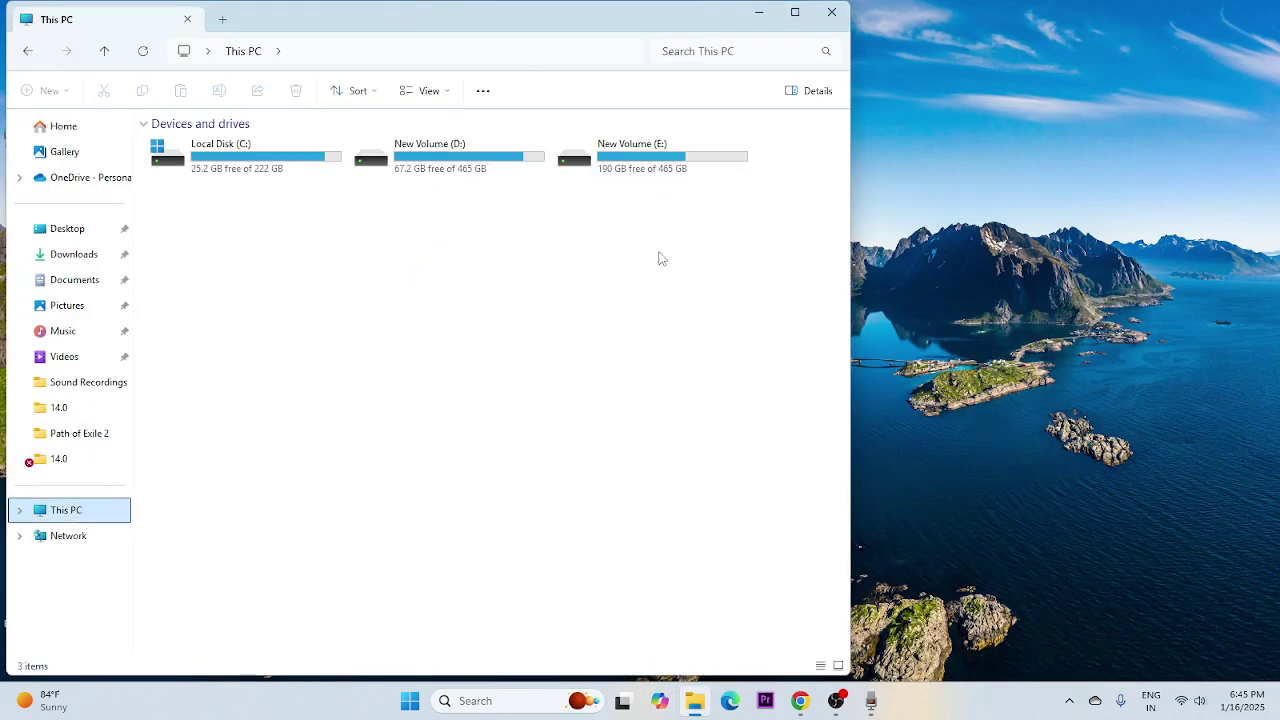
click(794, 16)
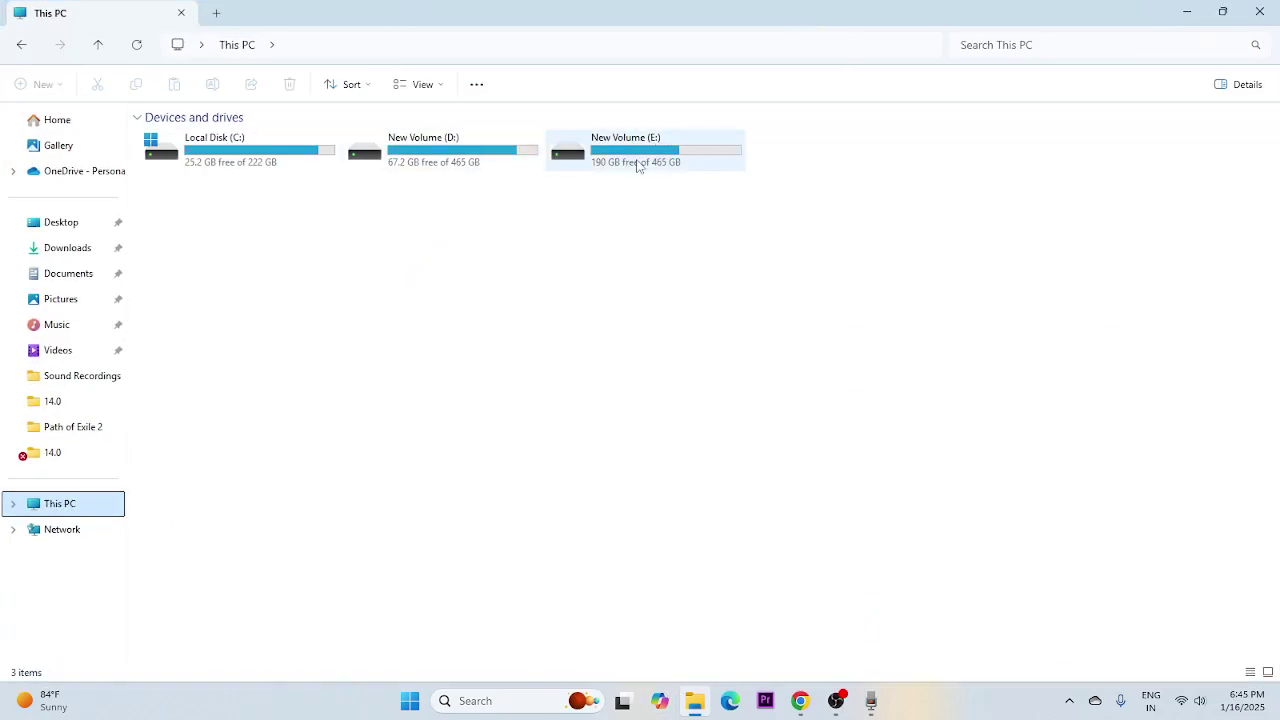
click(660, 150)
double_click(660, 150)
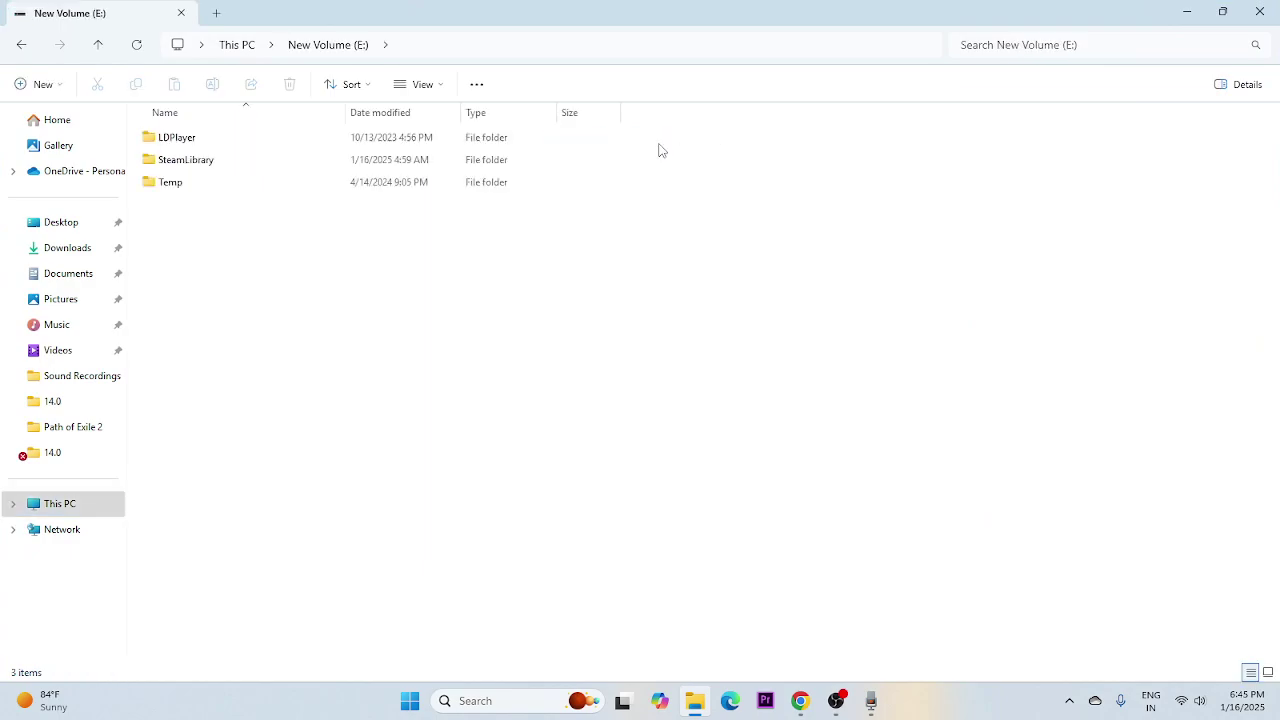
click(221, 161)
double_click(196, 162)
double_click(185, 137)
double_click(180, 138)
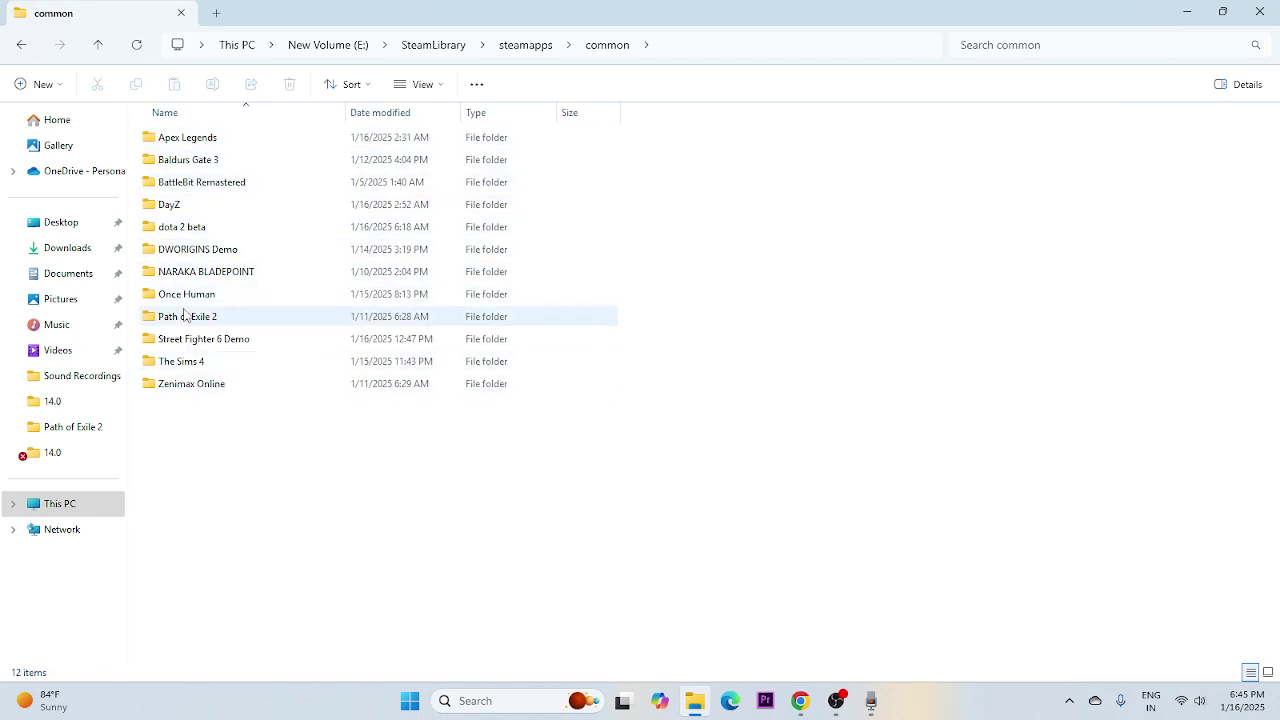
double_click(169, 205)
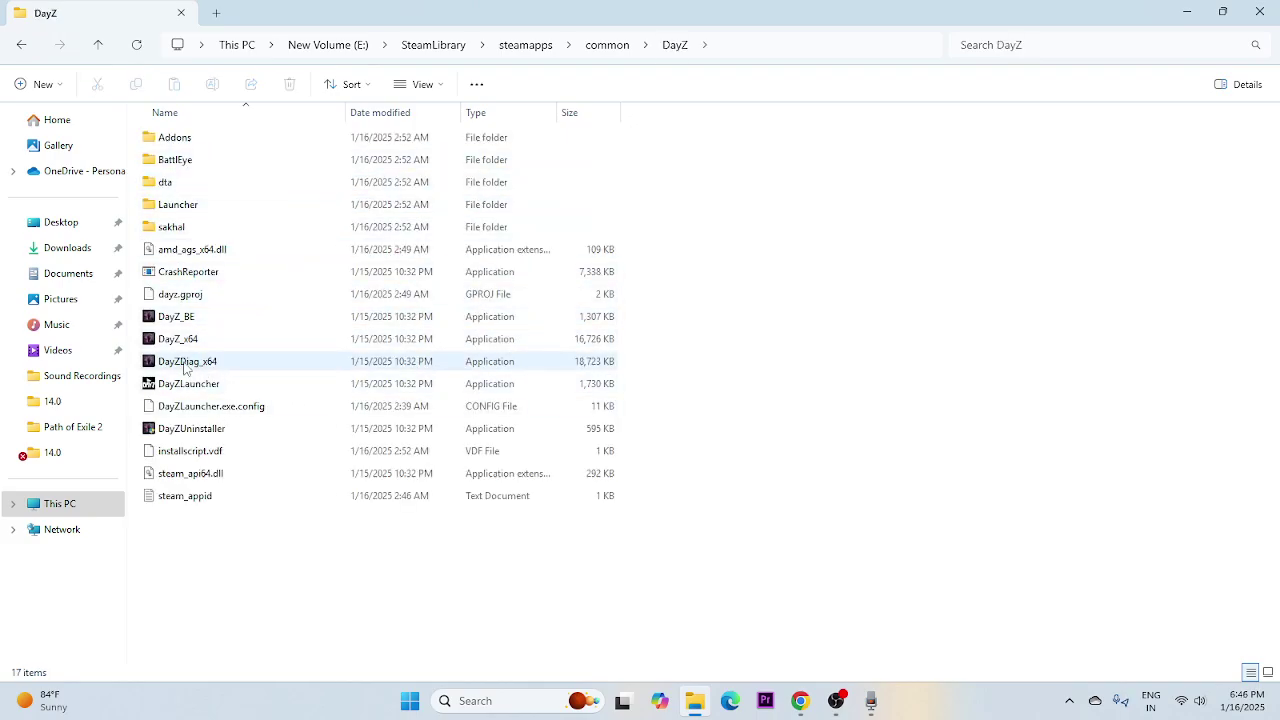
click(600, 368)
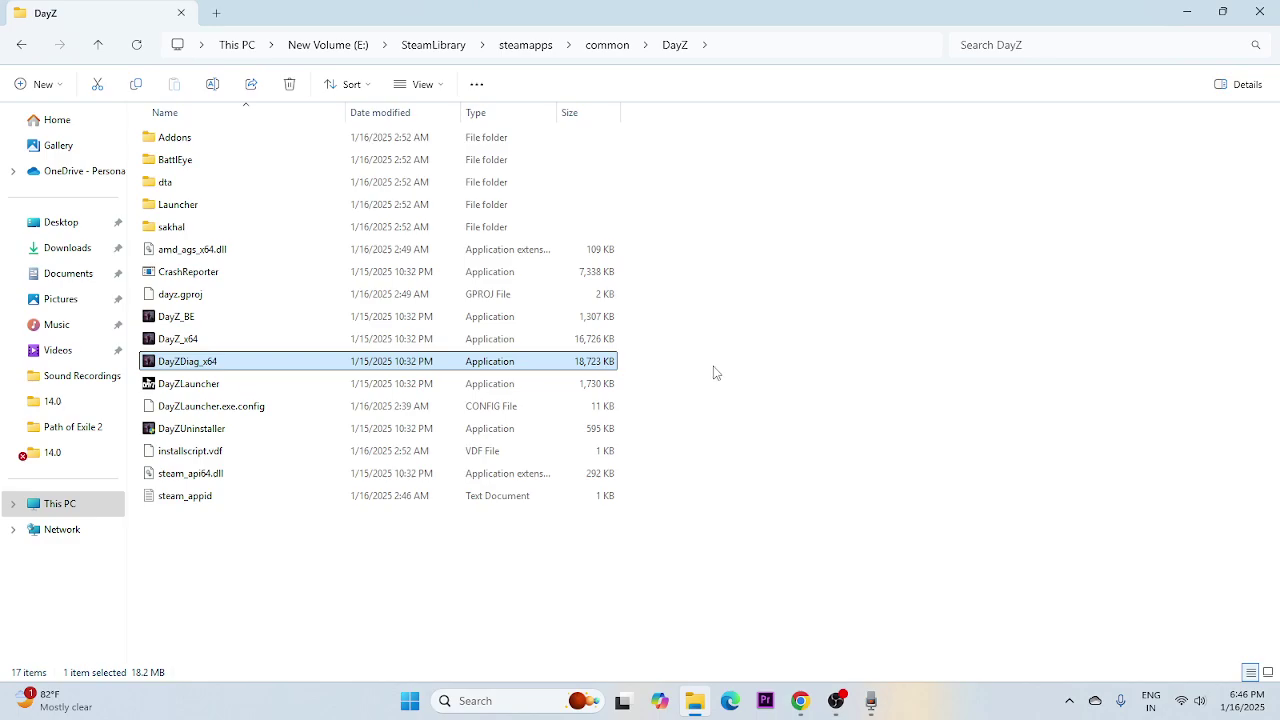
Step: Enable compatibility mode for DayZDiag_x64, settling on Windows 8 after briefly applying Windows 7
right_click(584, 365)
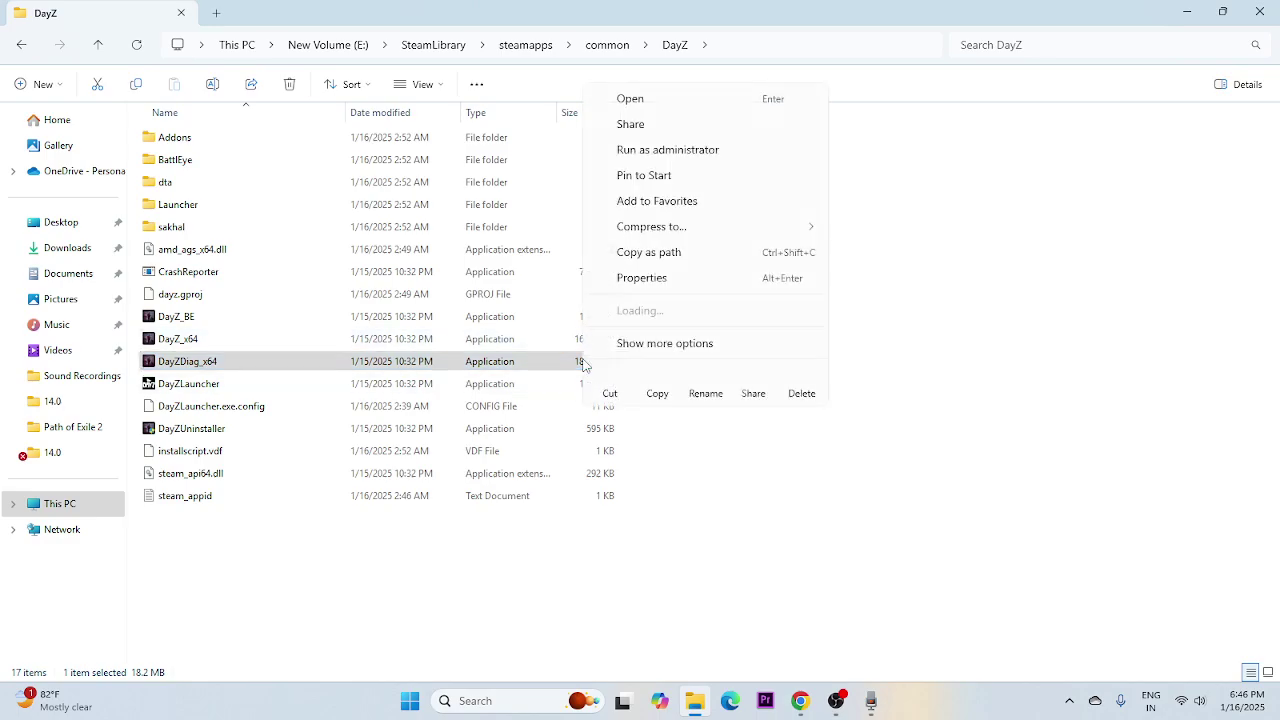
click(663, 339)
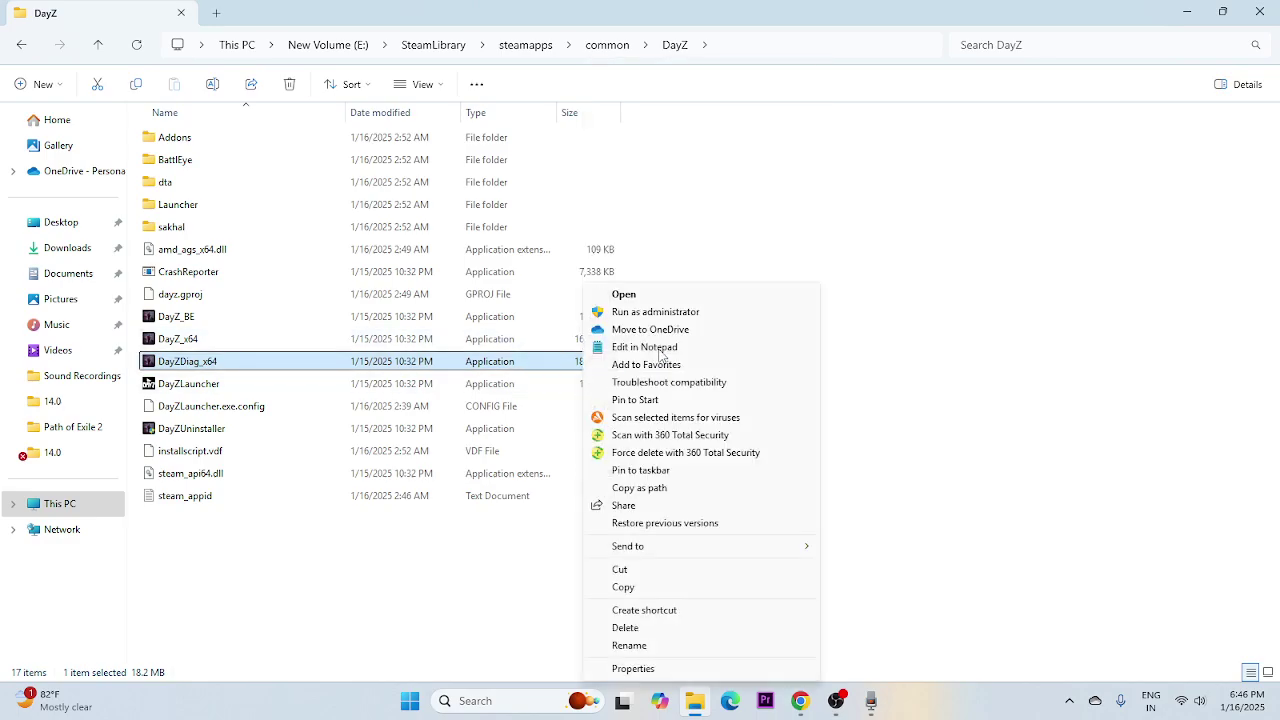
click(640, 668)
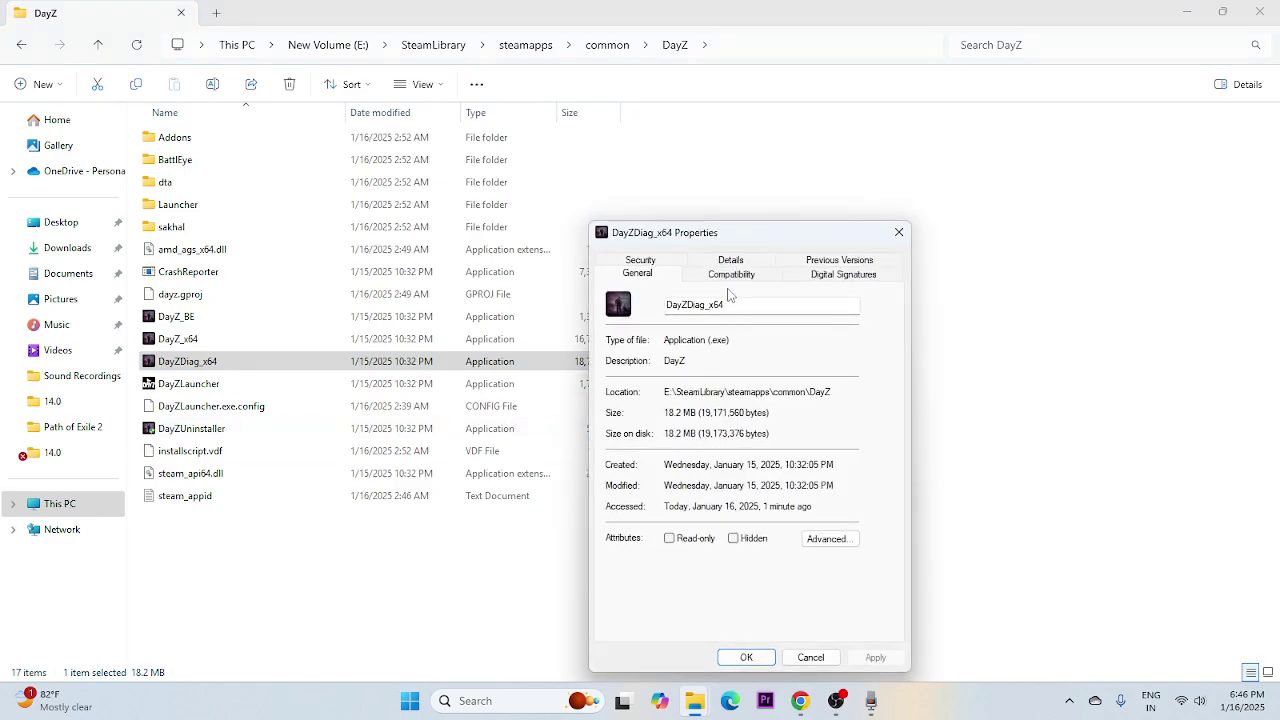
click(731, 275)
click(618, 381)
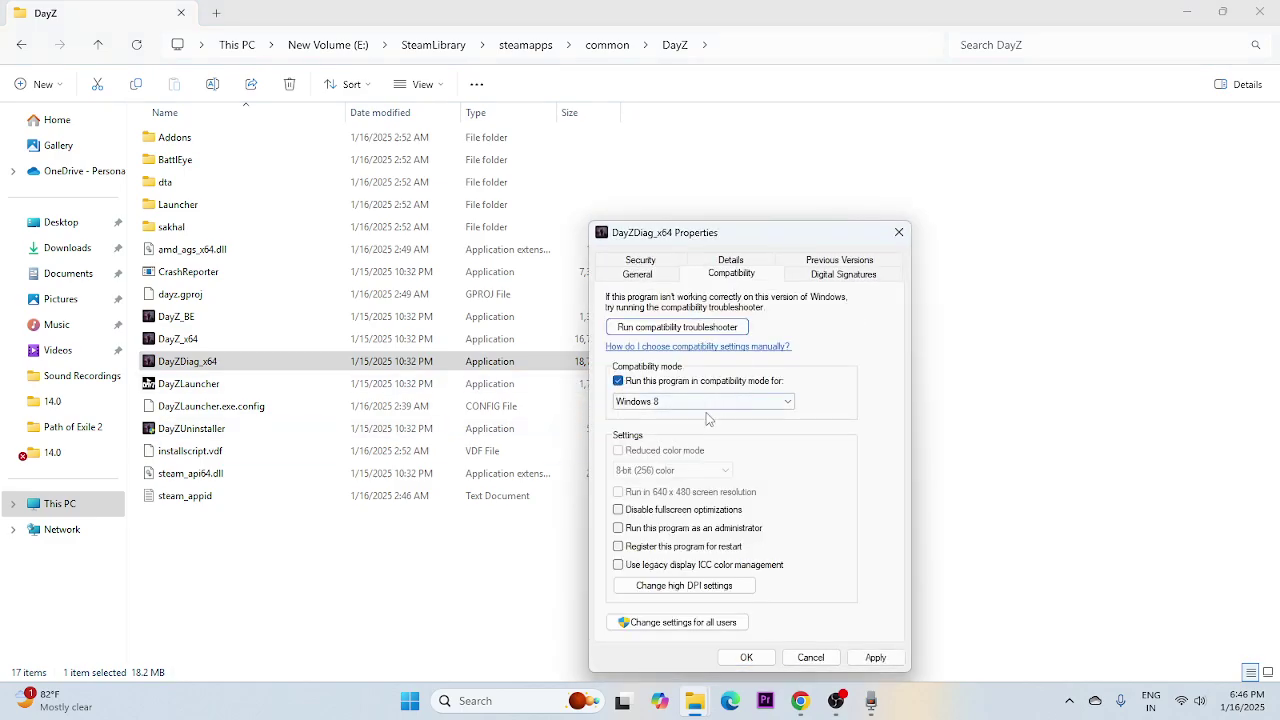
click(650, 401)
click(648, 447)
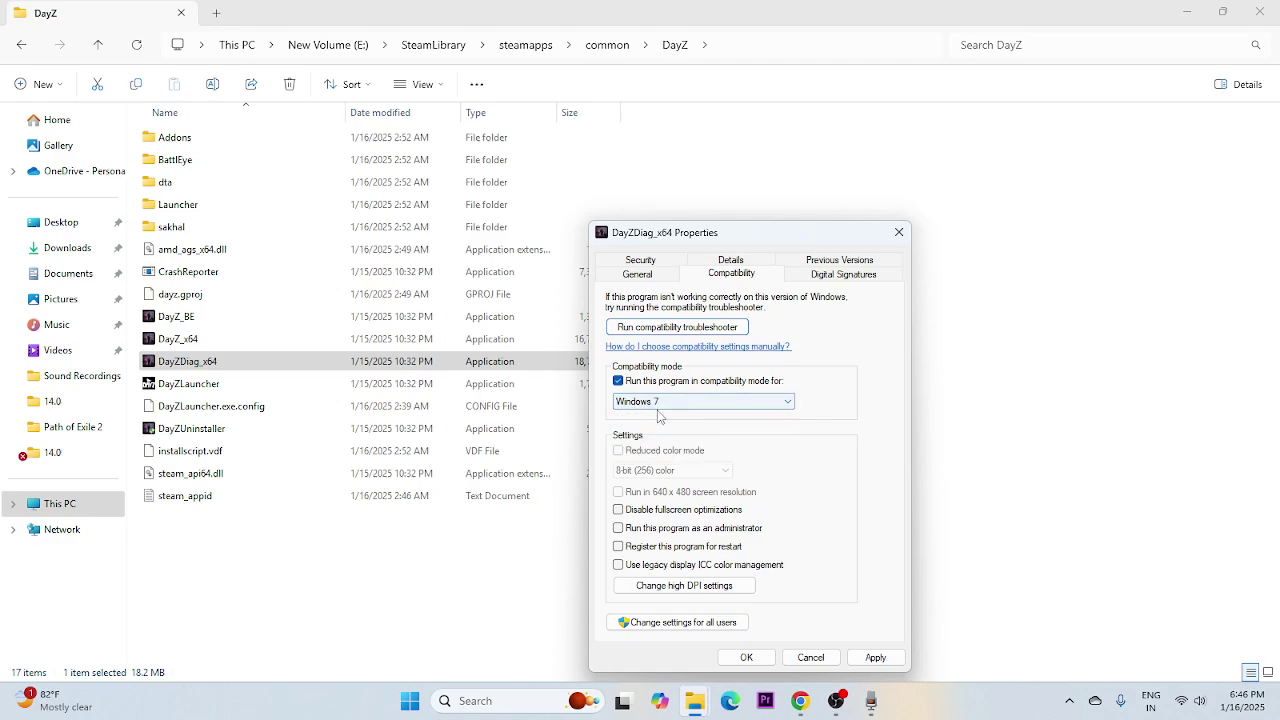
click(875, 657)
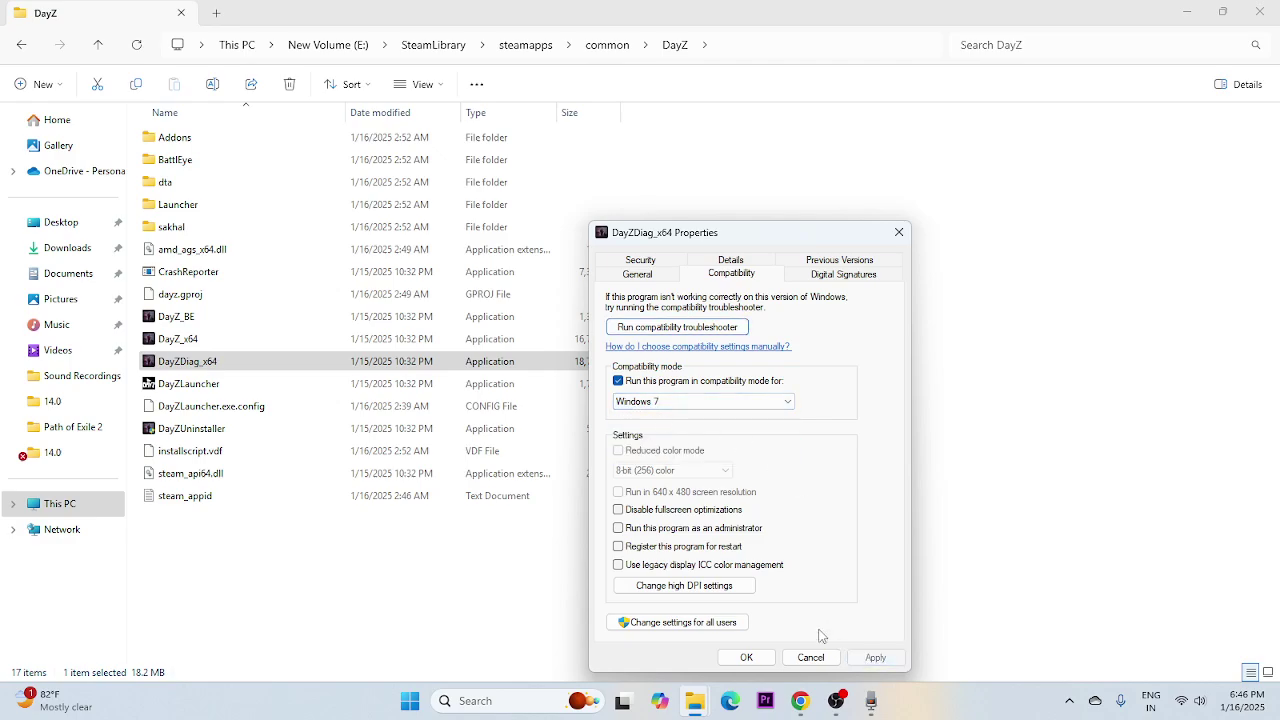
click(694, 402)
click(658, 456)
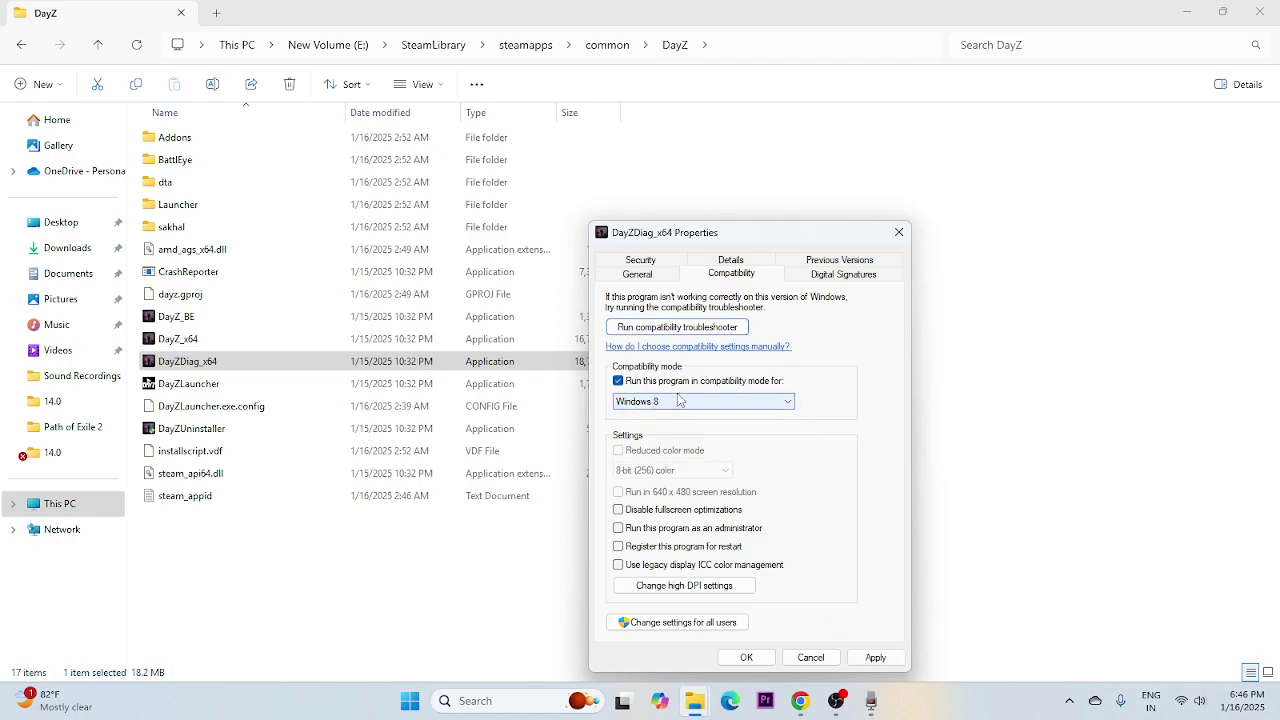
click(875, 657)
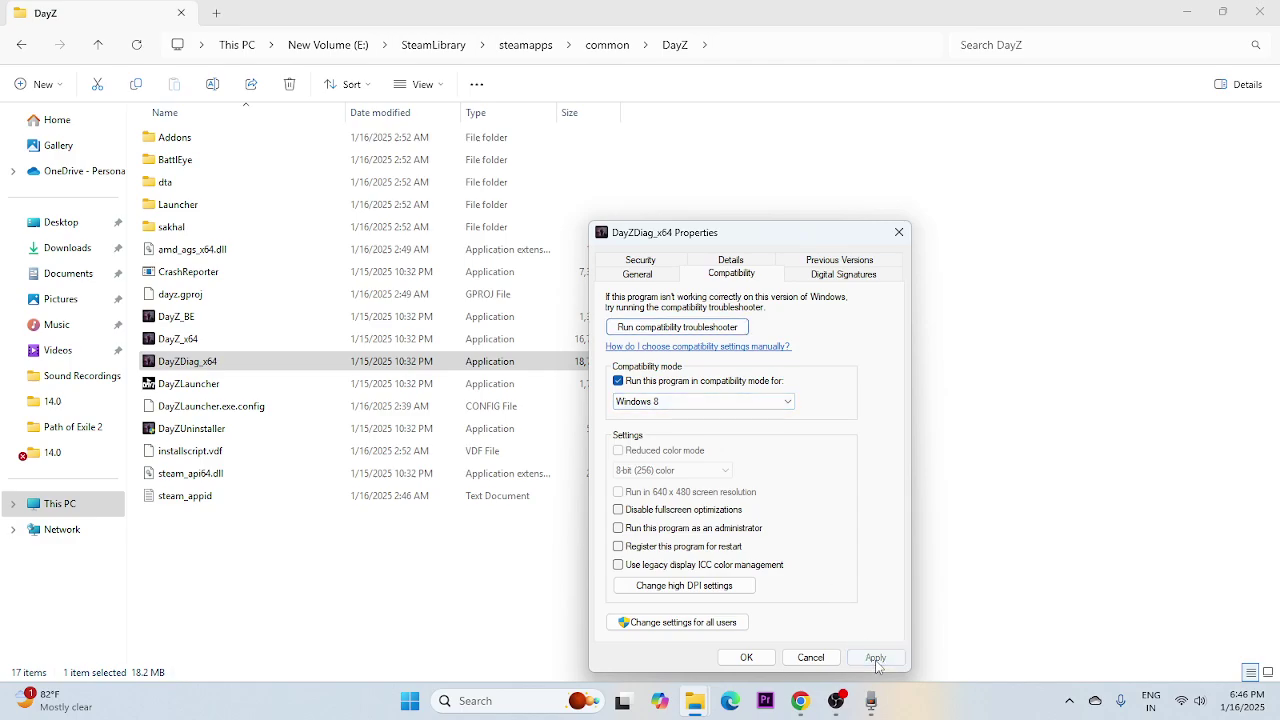
Step: Make DayZDiag_x64 always run as administrator, confirm with OK, and close File Explorer
click(620, 529)
click(875, 658)
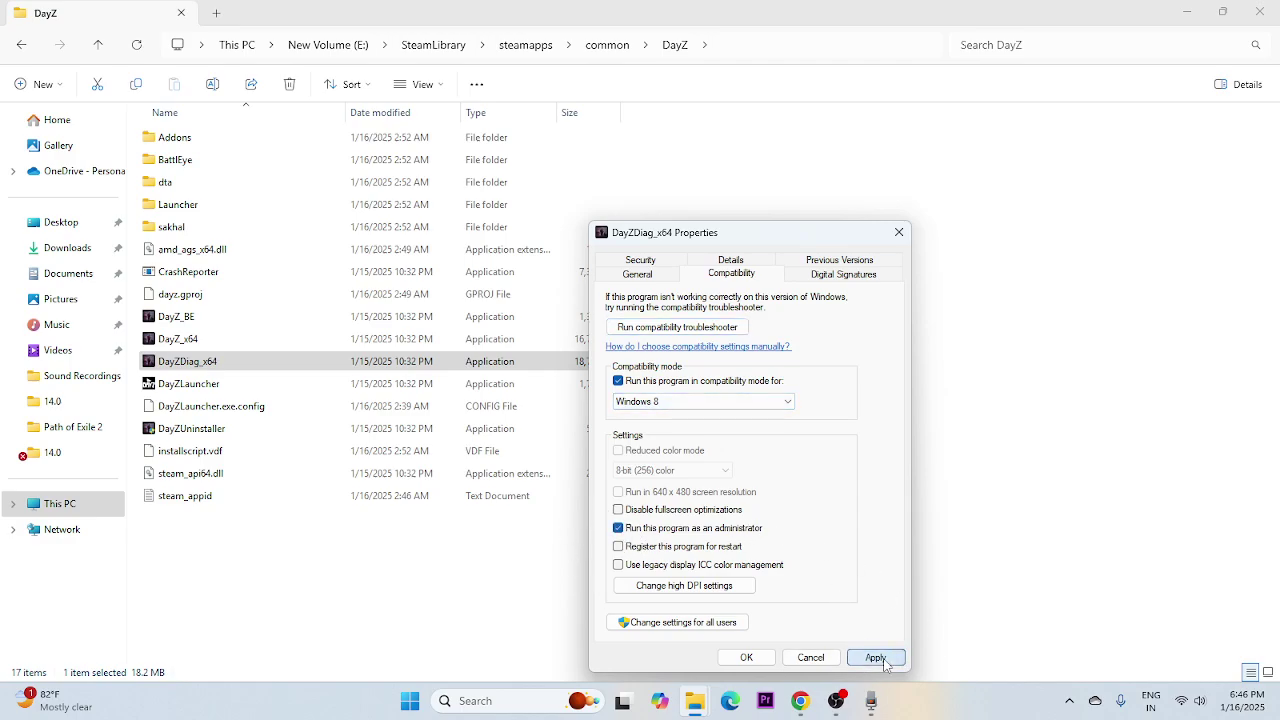
click(748, 658)
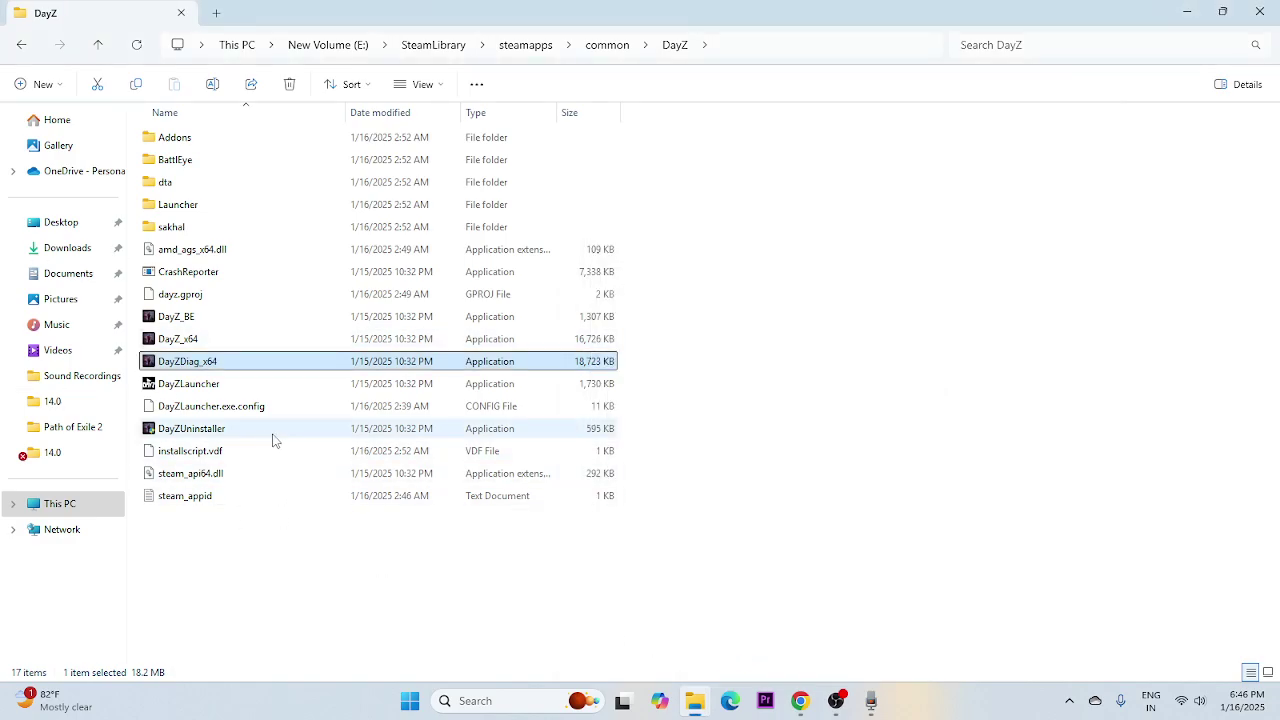
click(1262, 16)
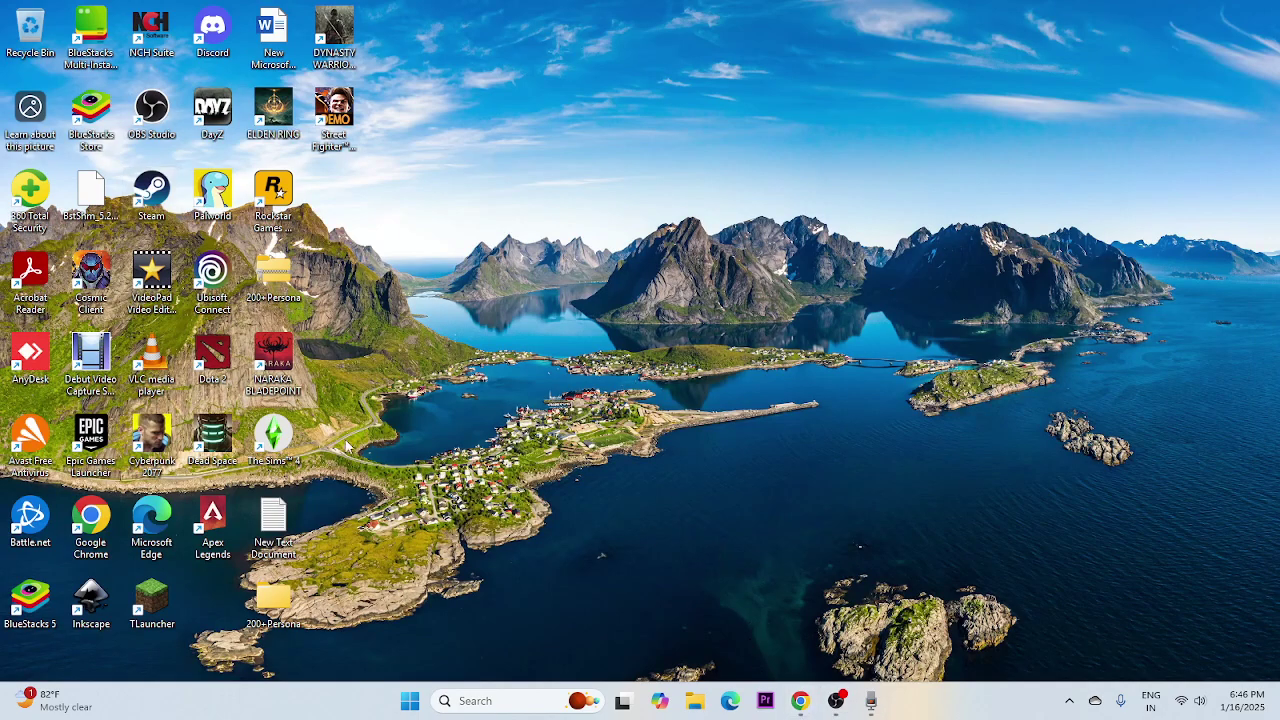
Step: Relaunch Steam from its desktop shortcut, returning to the DayZ library page
double_click(142, 213)
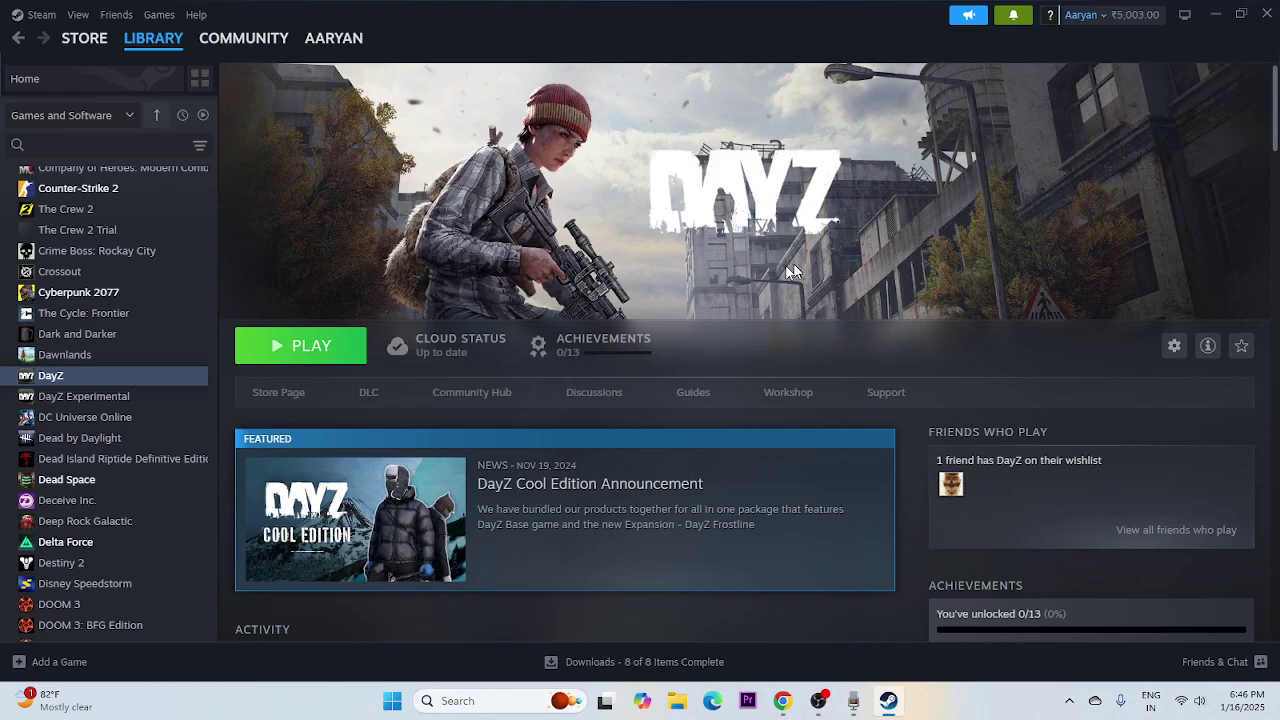
click(678, 701)
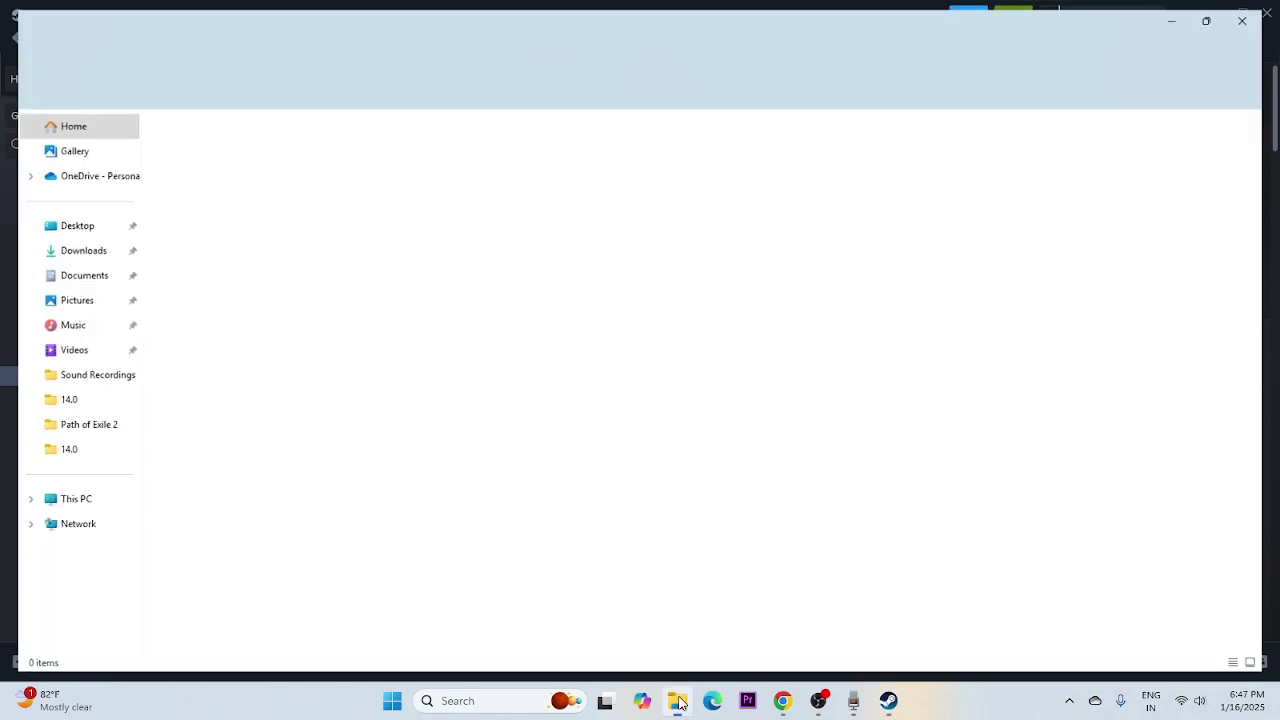
click(90, 276)
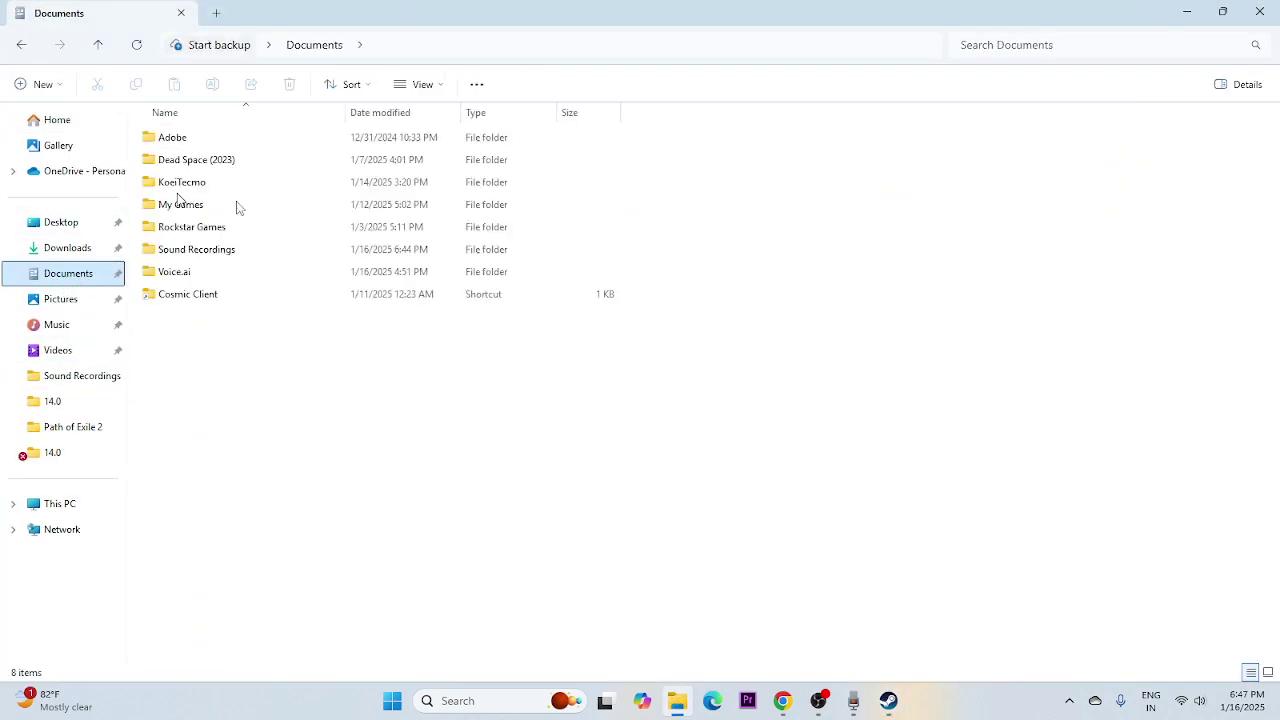
double_click(200, 205)
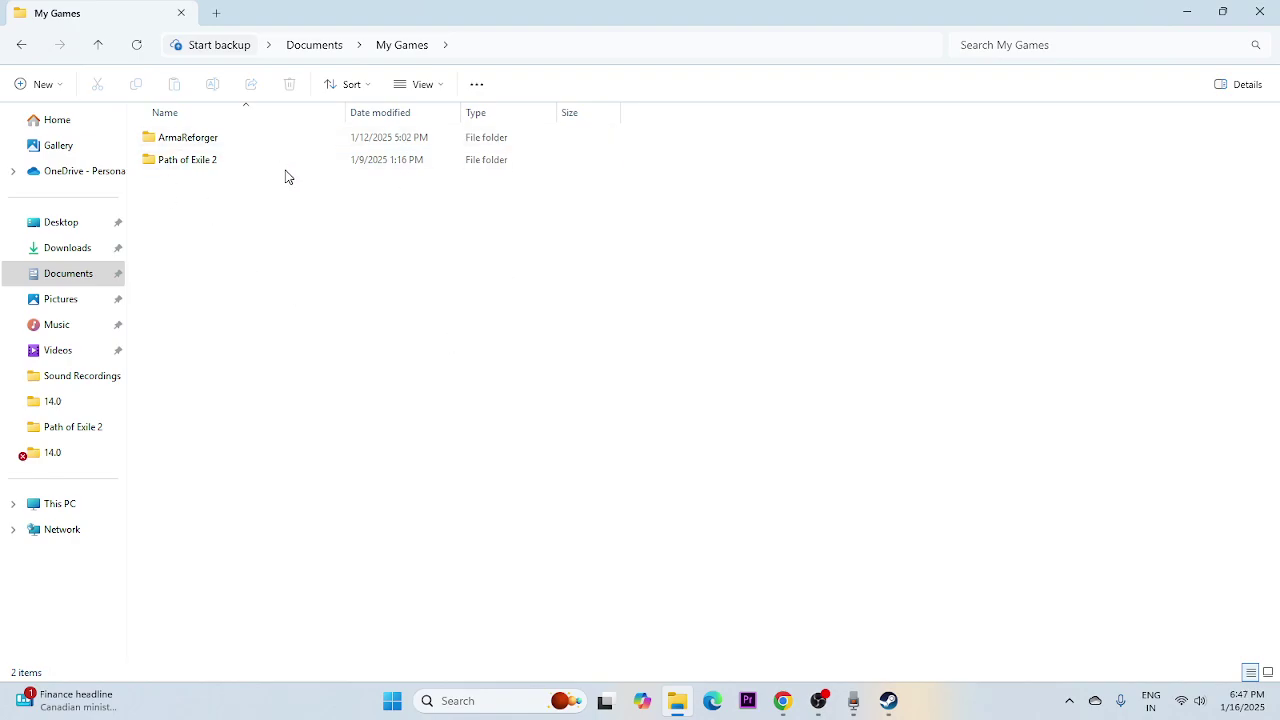
click(1276, 8)
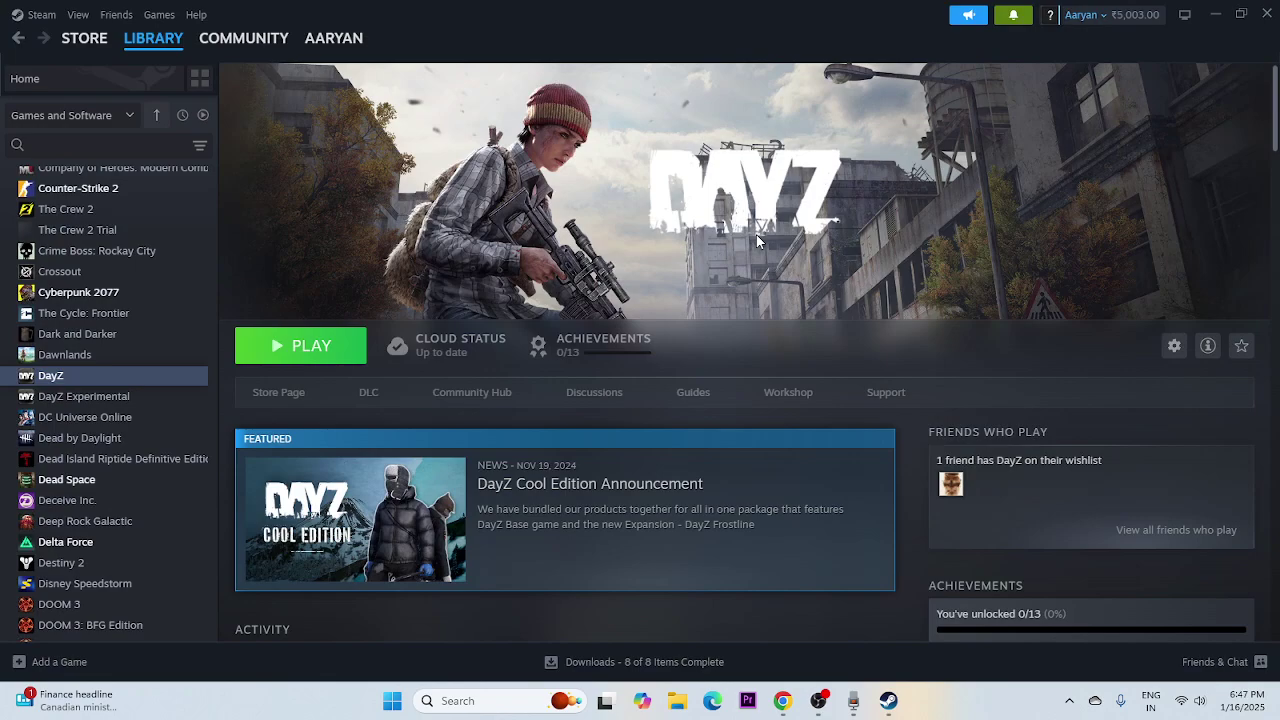
Step: Find Control Panel, open Windows Defender Firewall's allowed apps list, and scroll down to DayZ
click(477, 700)
text(dontrol panel)
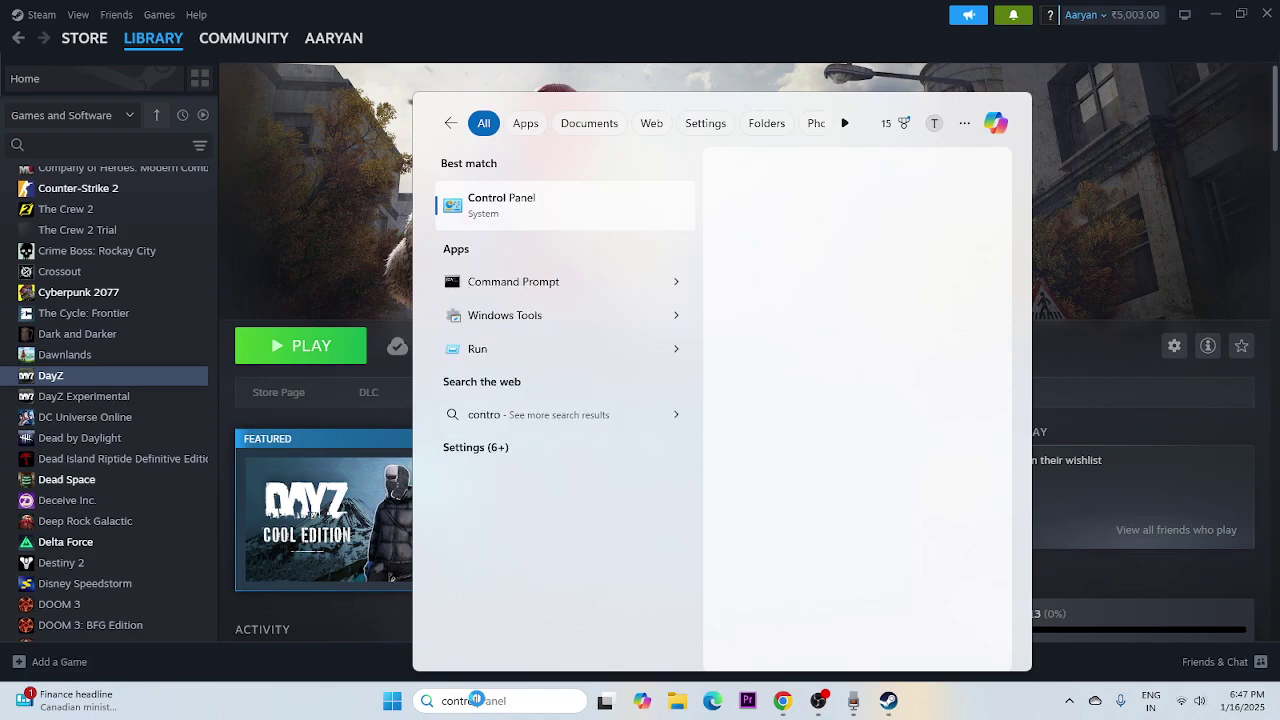
click(522, 212)
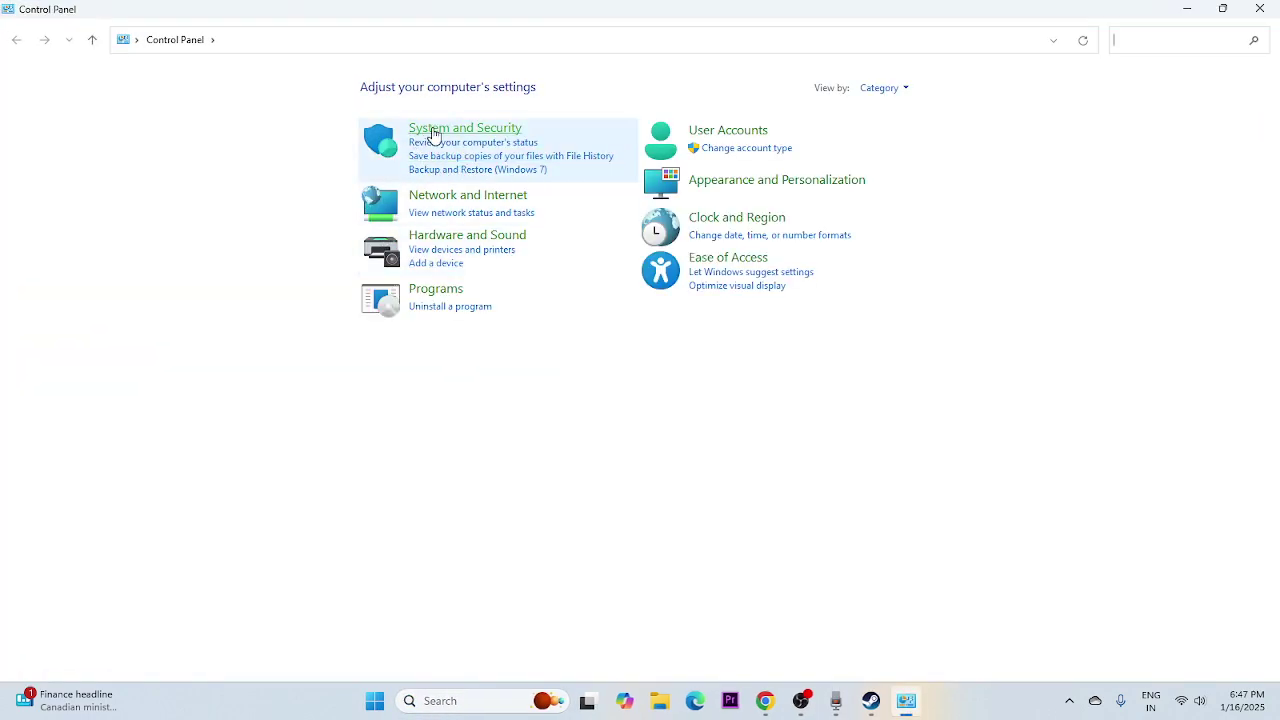
click(437, 128)
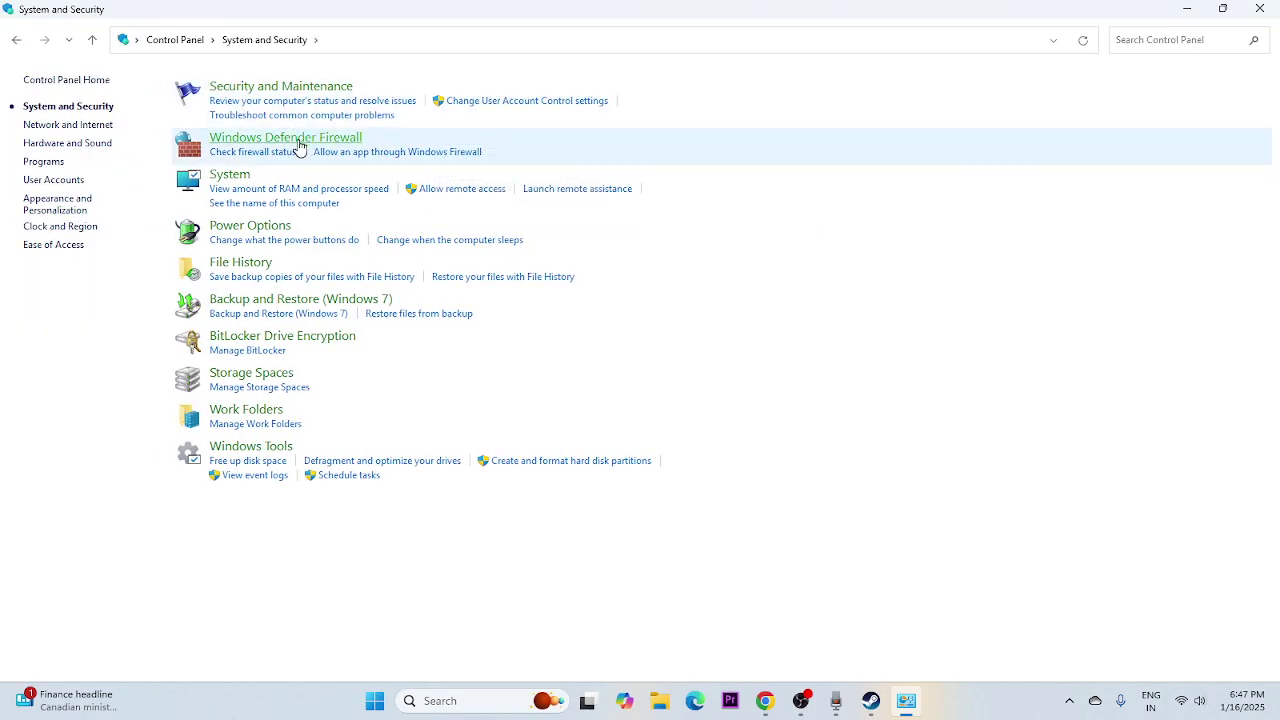
click(299, 141)
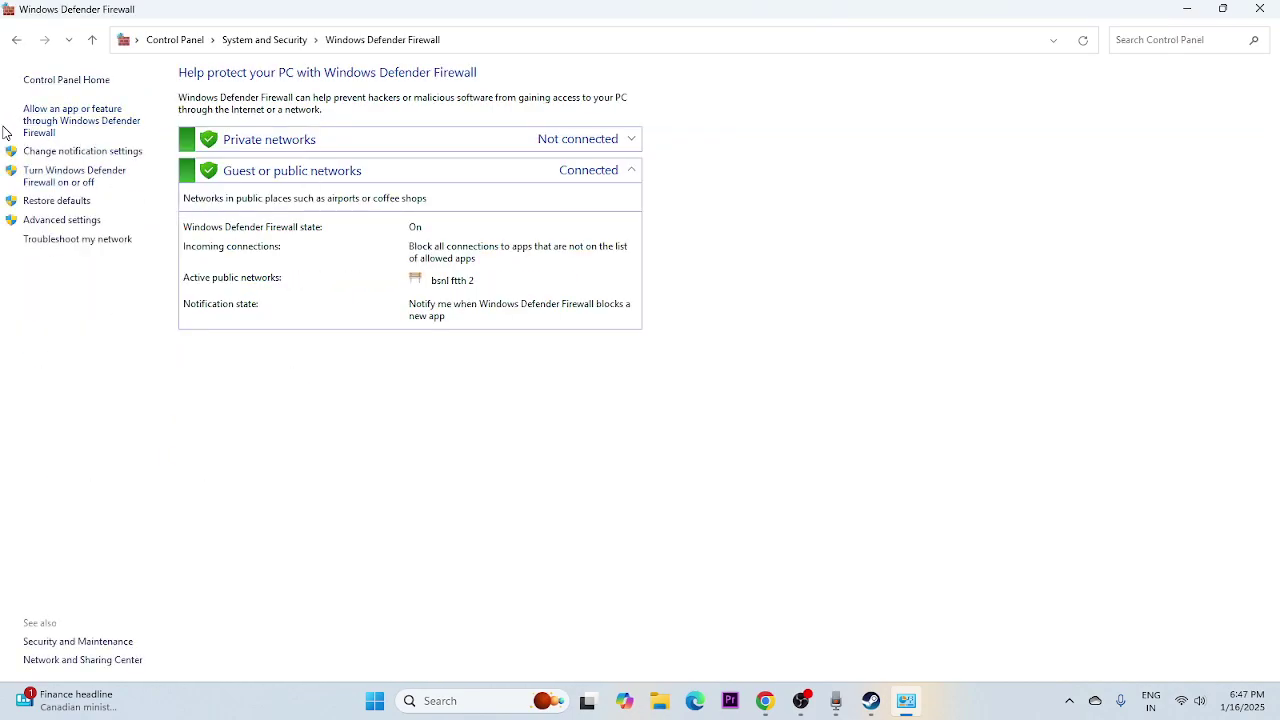
click(43, 117)
scroll(517, 261, down, 8)
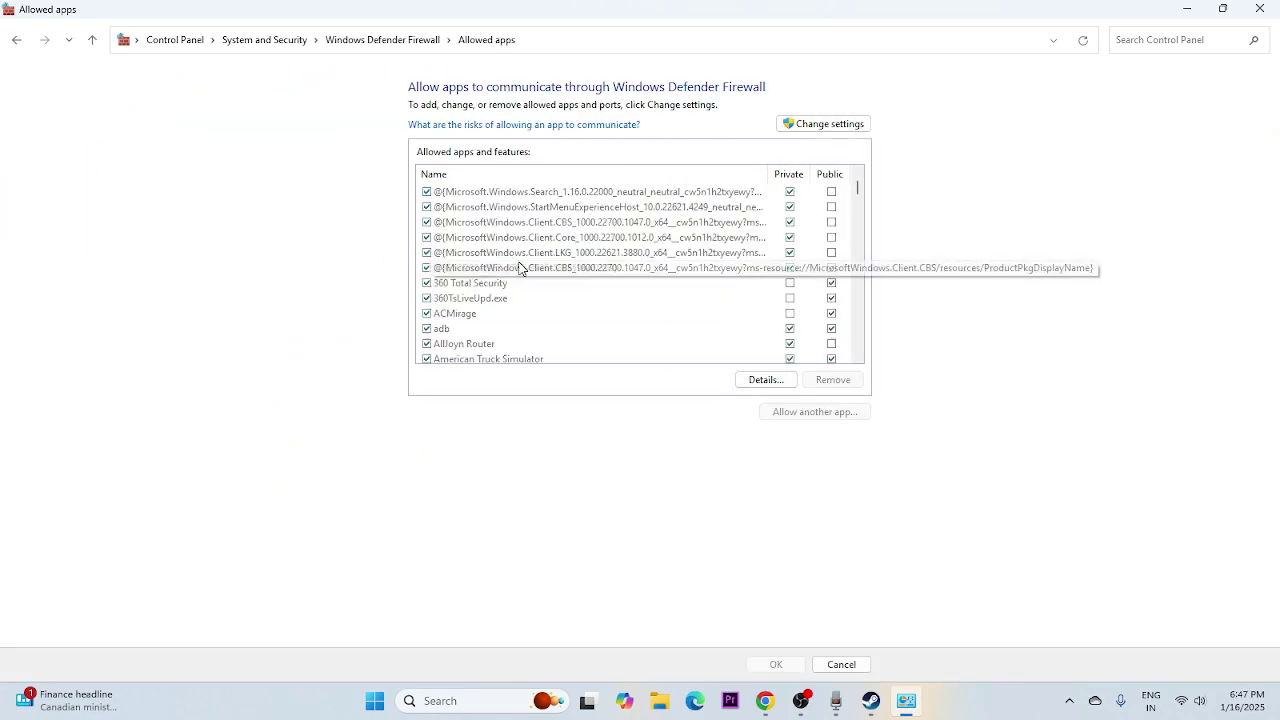
scroll(517, 261, down, 12)
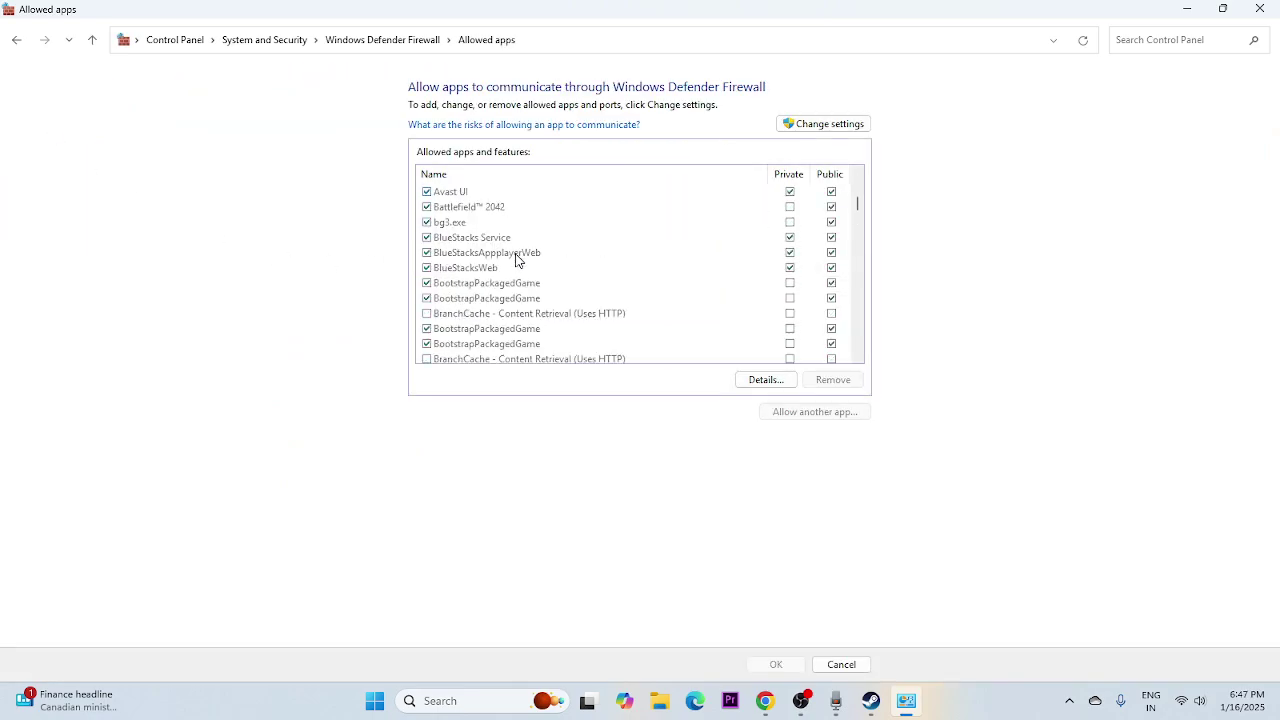
scroll(517, 261, down, 1)
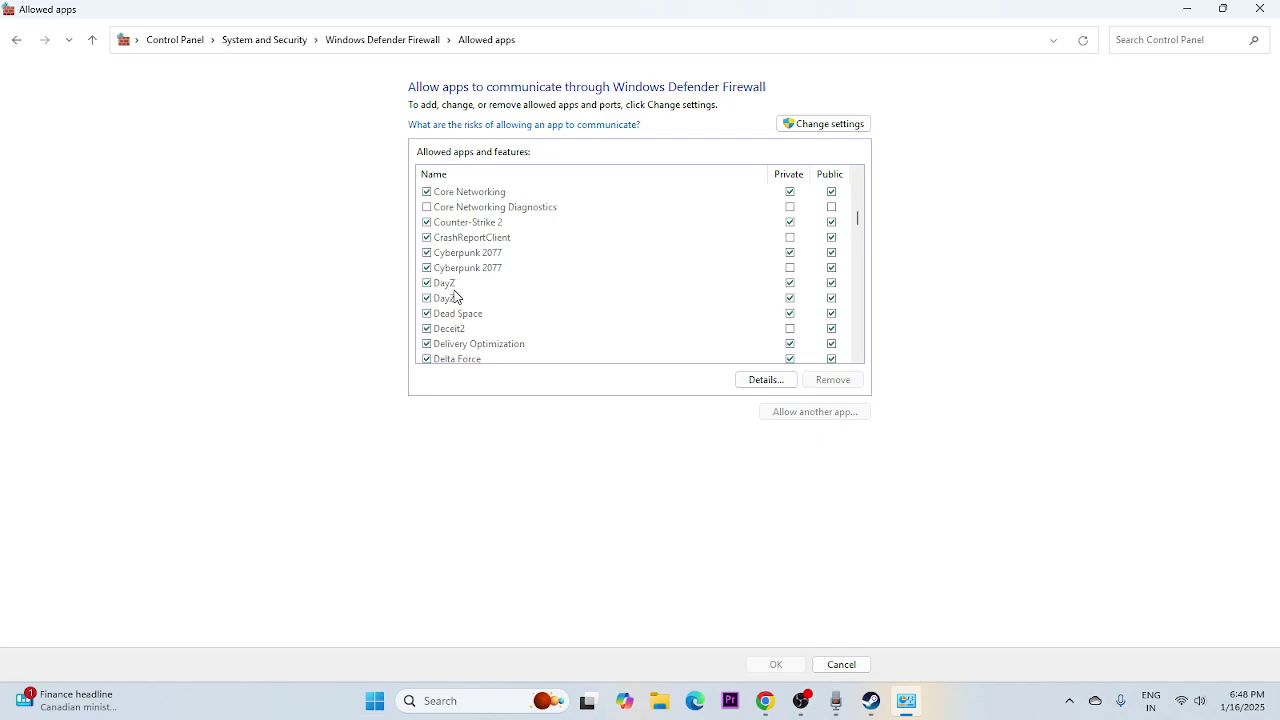
Step: Close the firewall's Allowed apps window and begin a new Windows search
click(1259, 9)
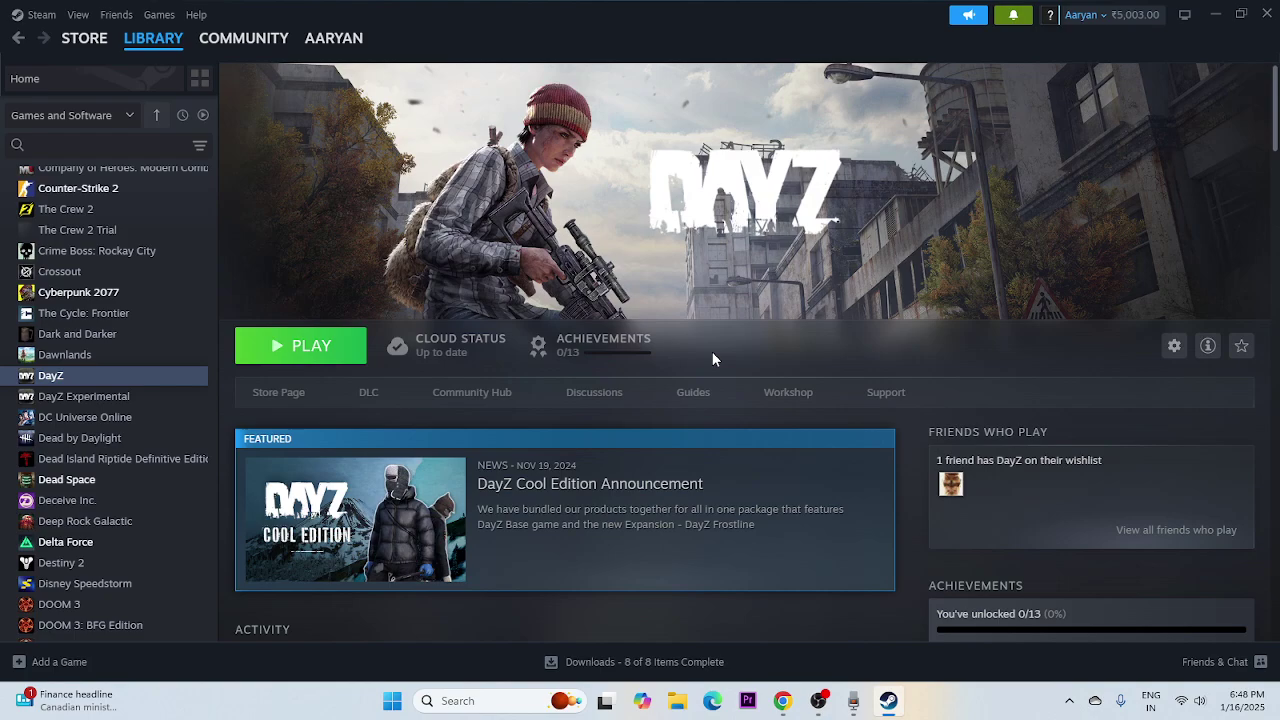
click(432, 704)
Step: In System Configuration's Services tab, disable all services with Microsoft ones hidden, apply, skip restart
text(system)
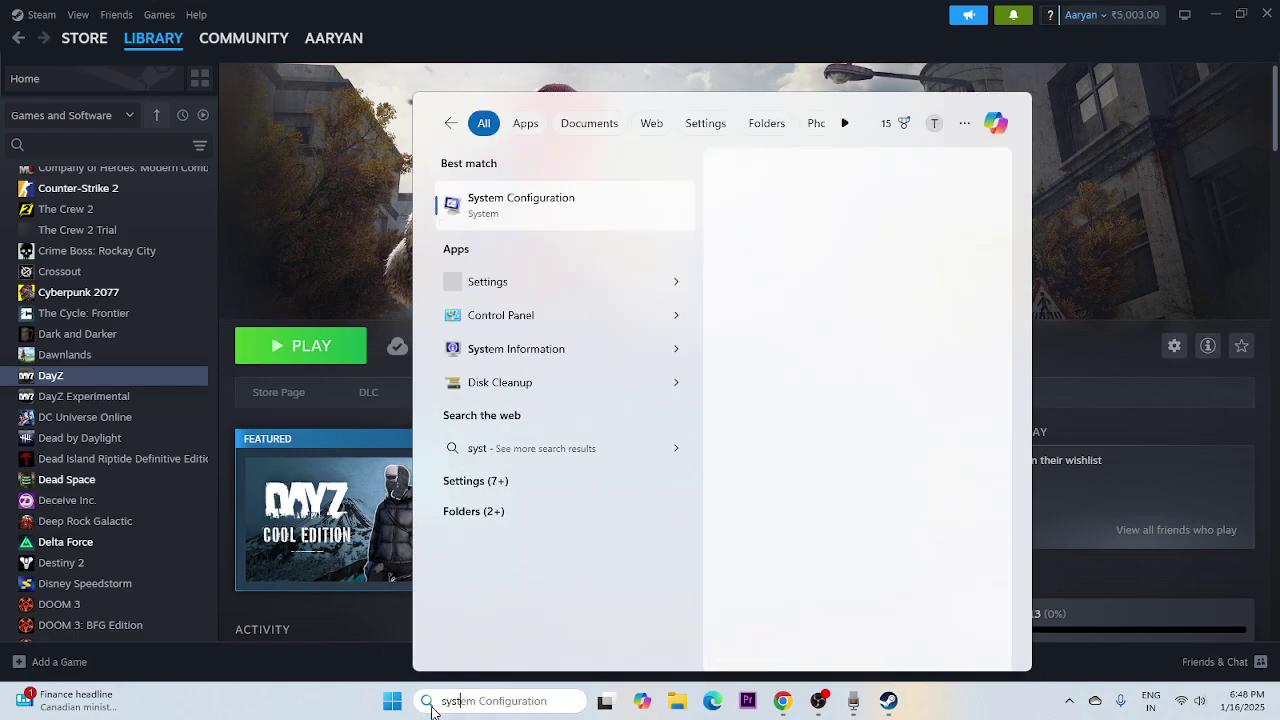
click(546, 211)
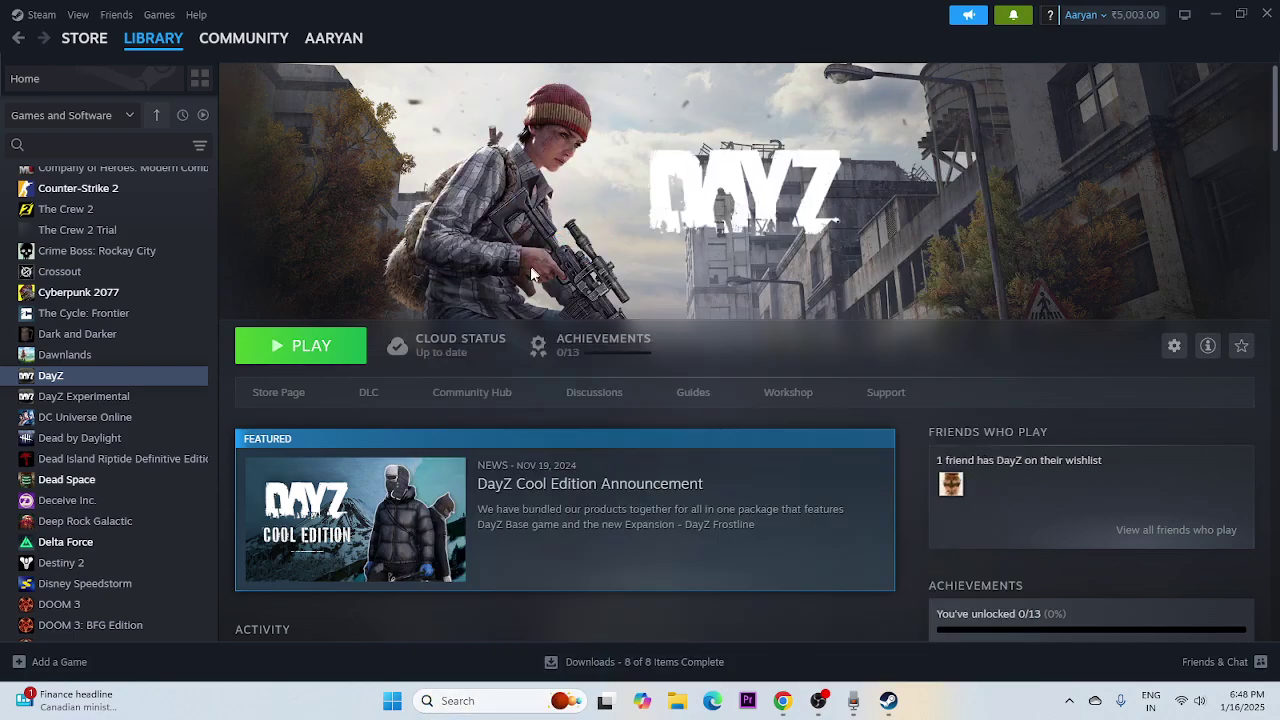
click(513, 225)
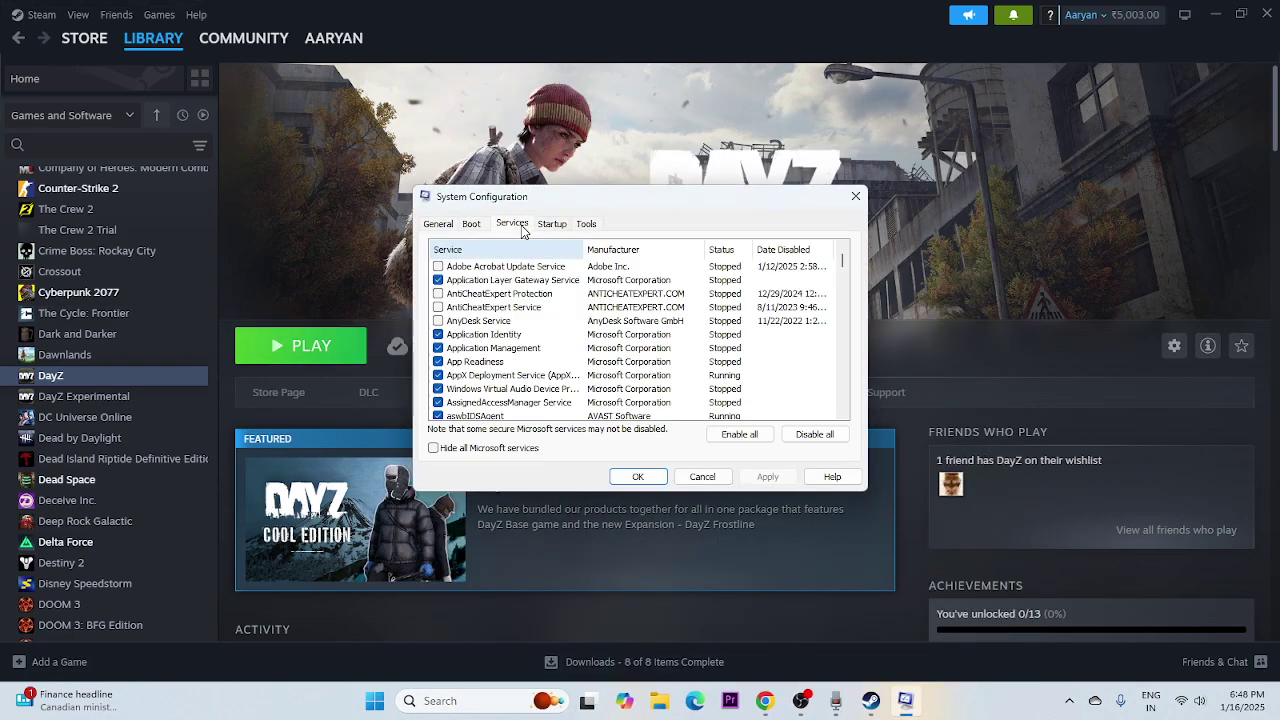
click(815, 434)
click(446, 447)
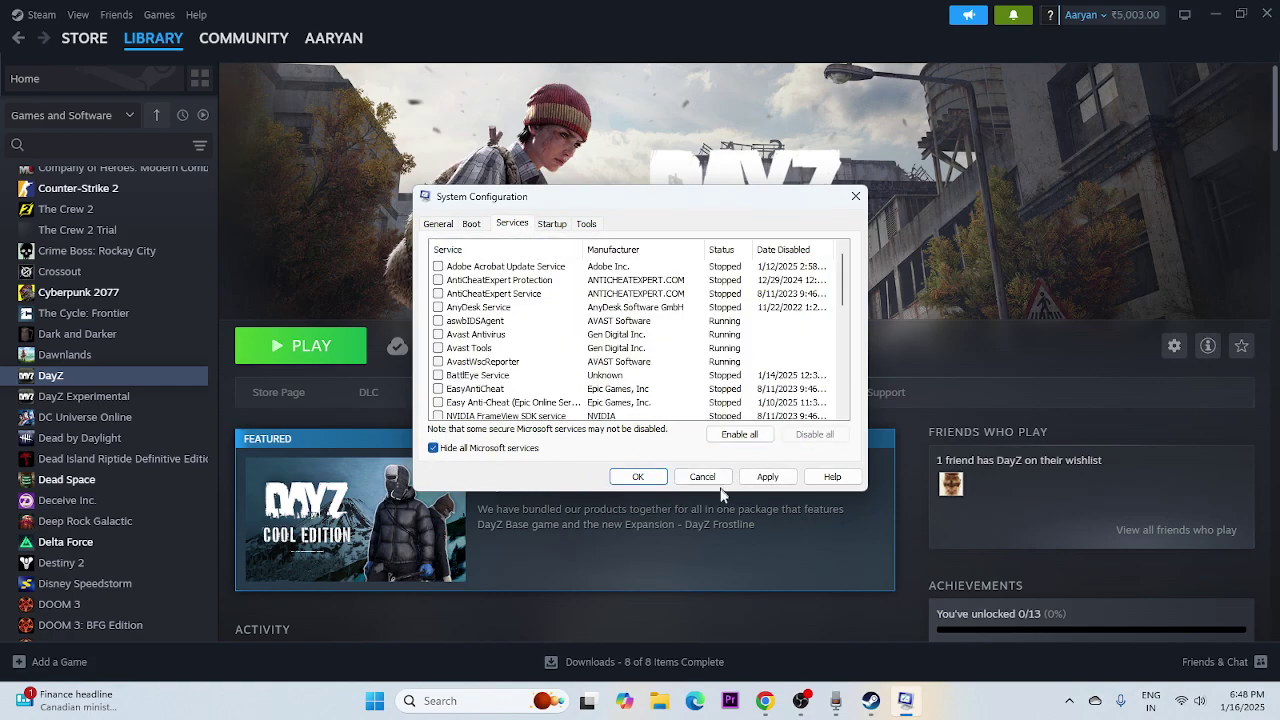
click(762, 478)
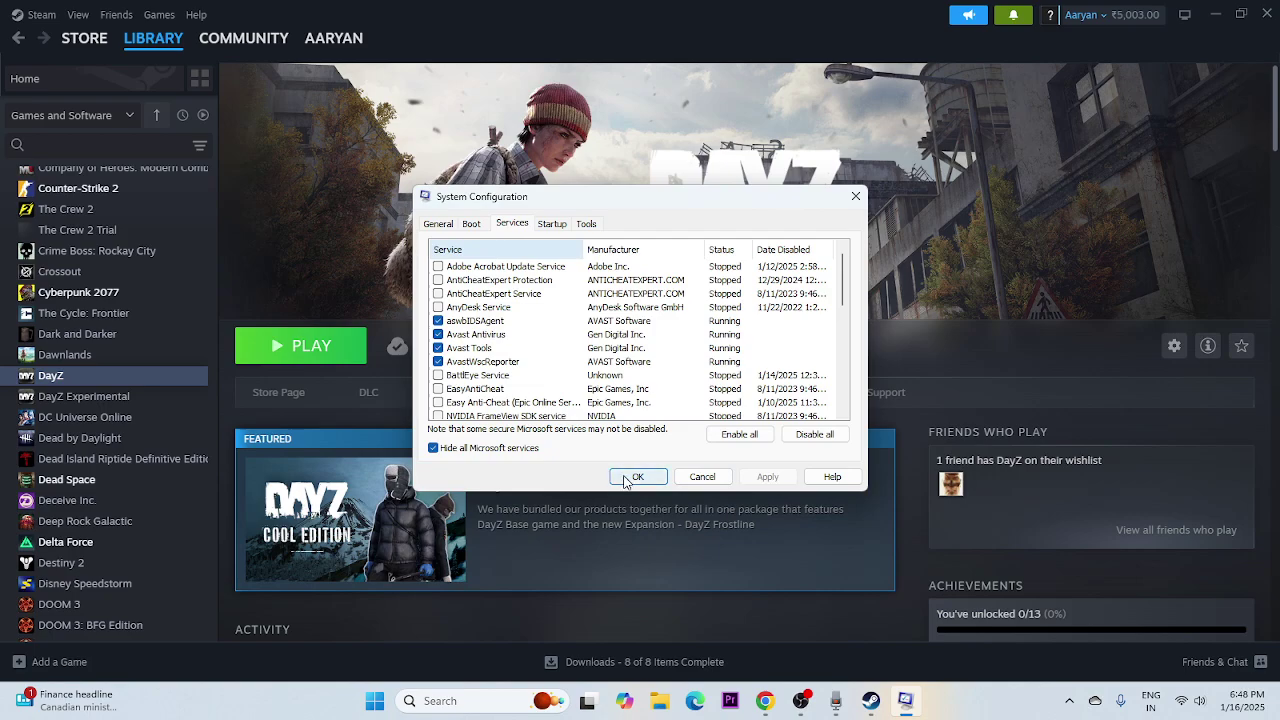
click(637, 477)
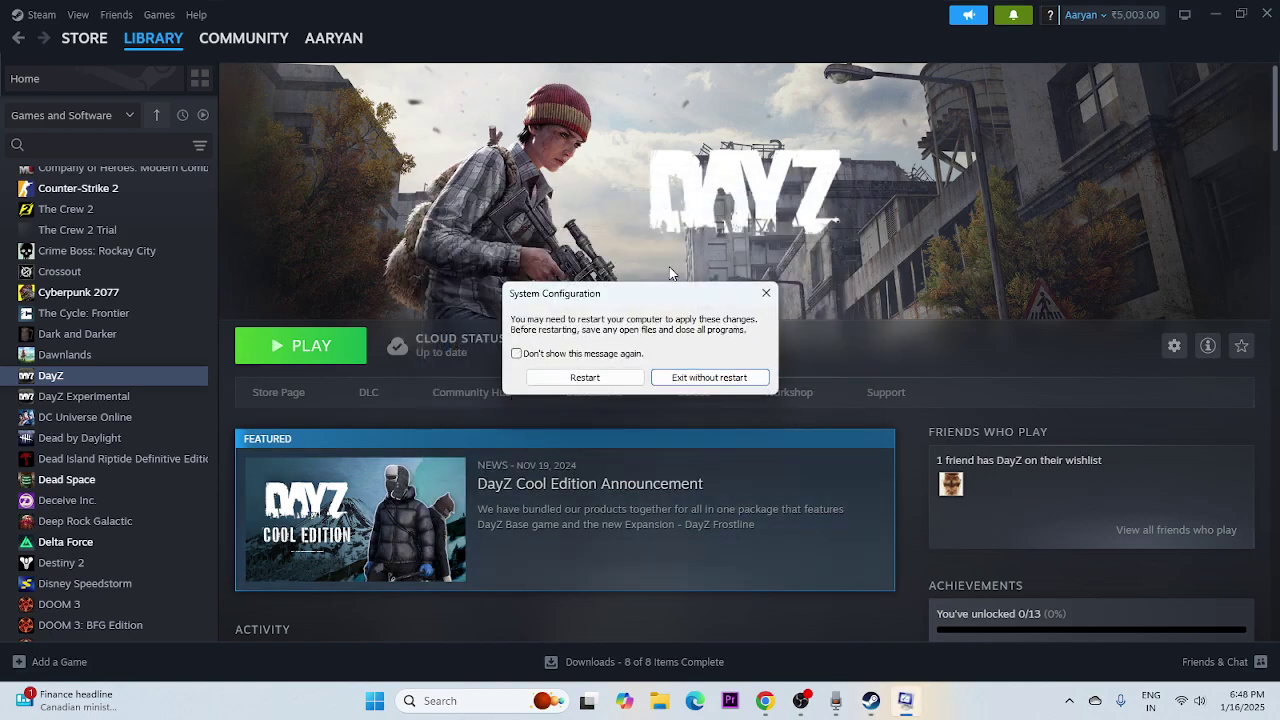
click(776, 298)
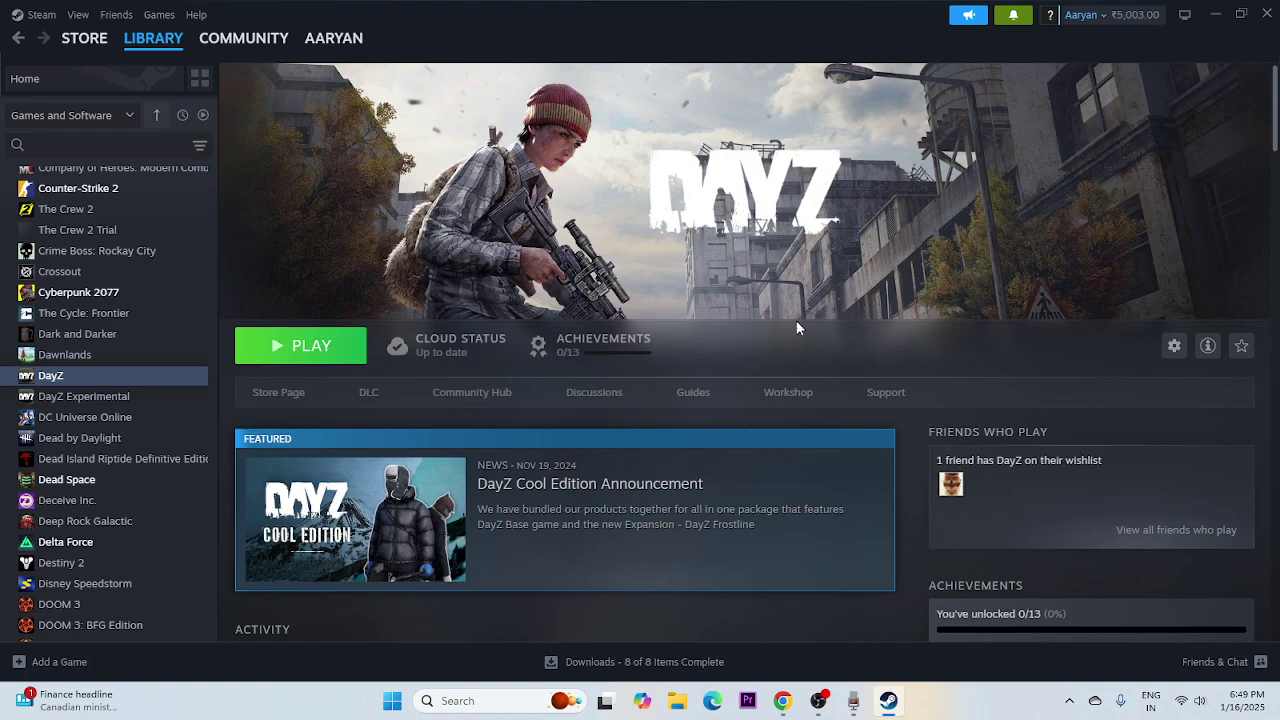
Step: Turn off Enable the Steam Overlay in DayZ's Properties
right_click(72, 382)
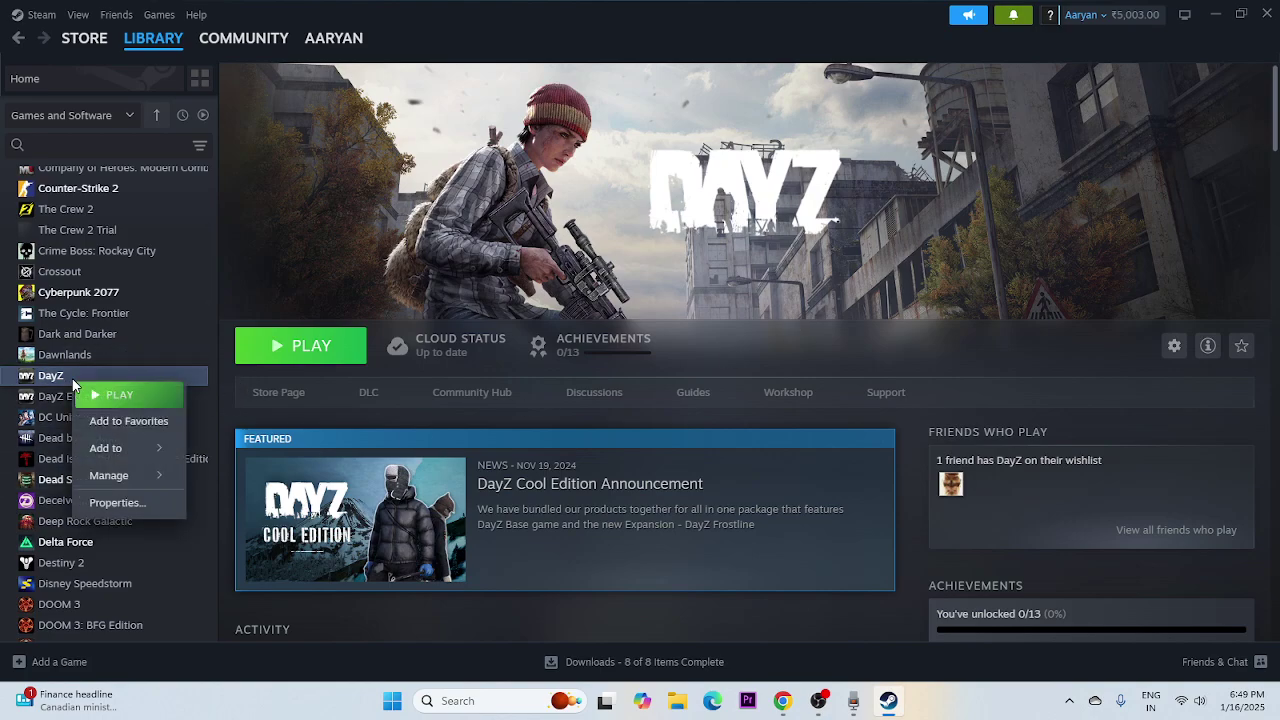
click(110, 502)
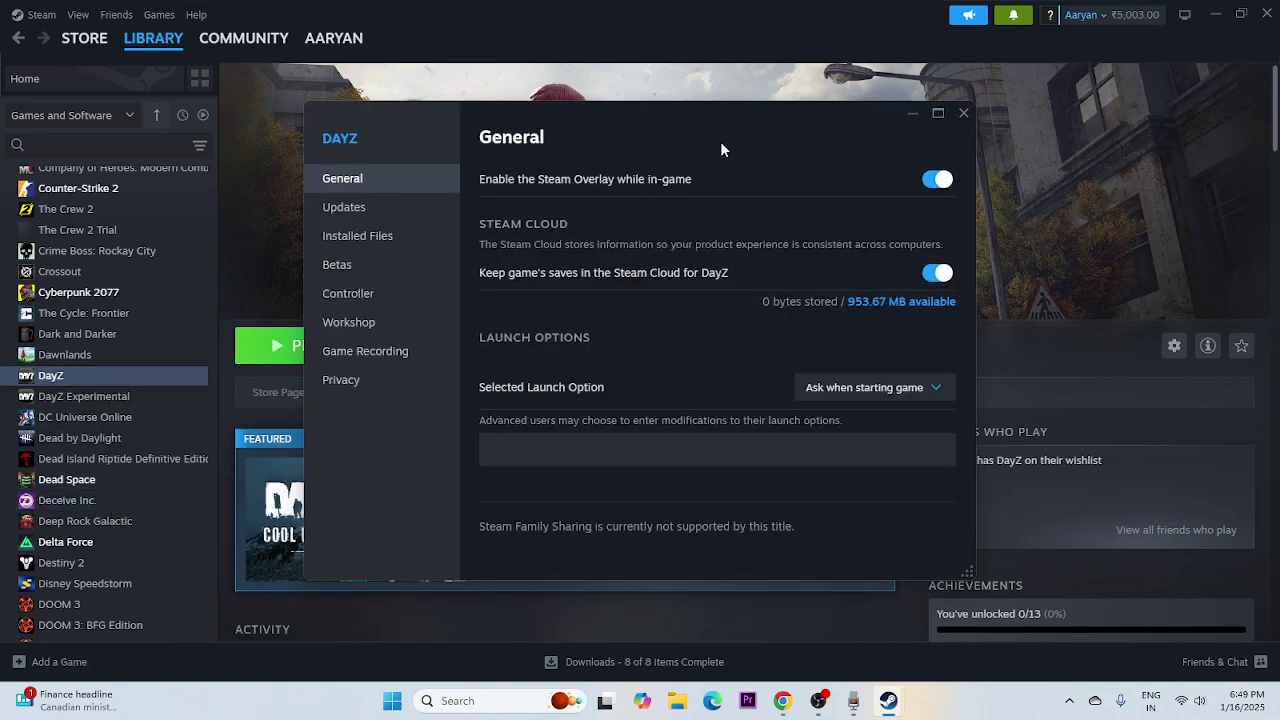
drag(720, 141, 826, 187)
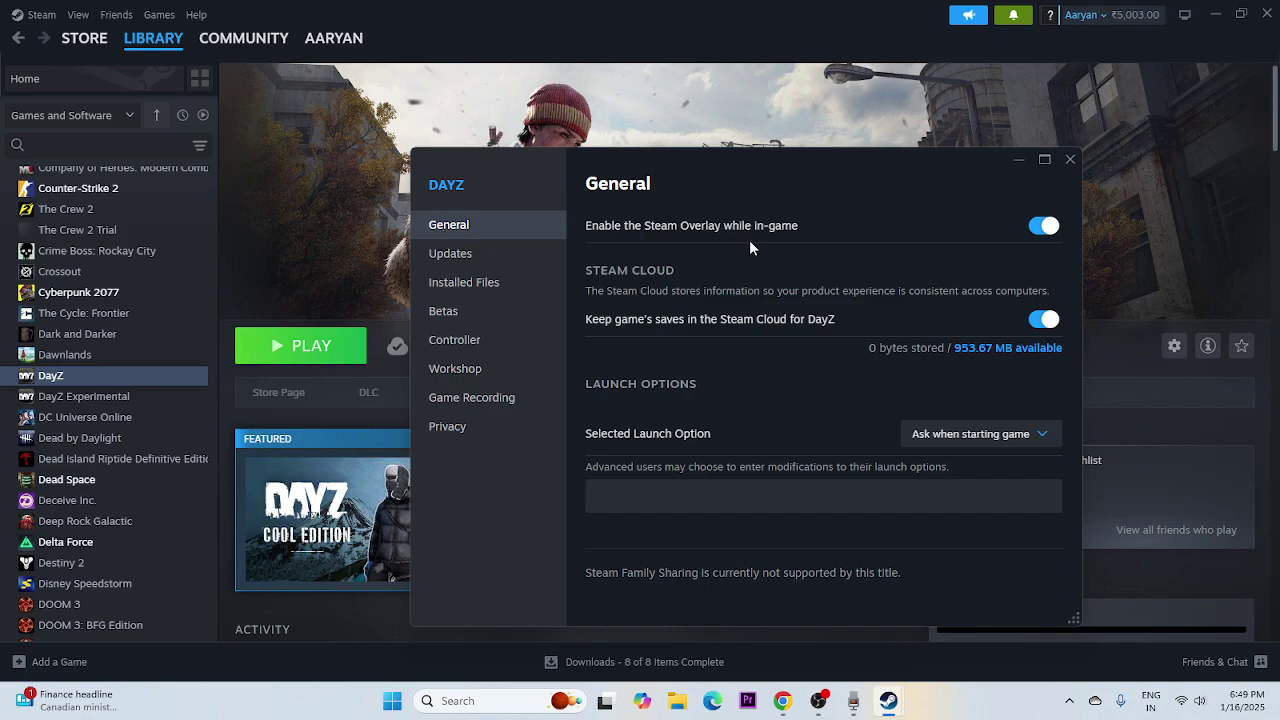
click(1038, 226)
Step: Try -d3d11 in DayZ's launch options, then clear the box and close Properties
click(614, 498)
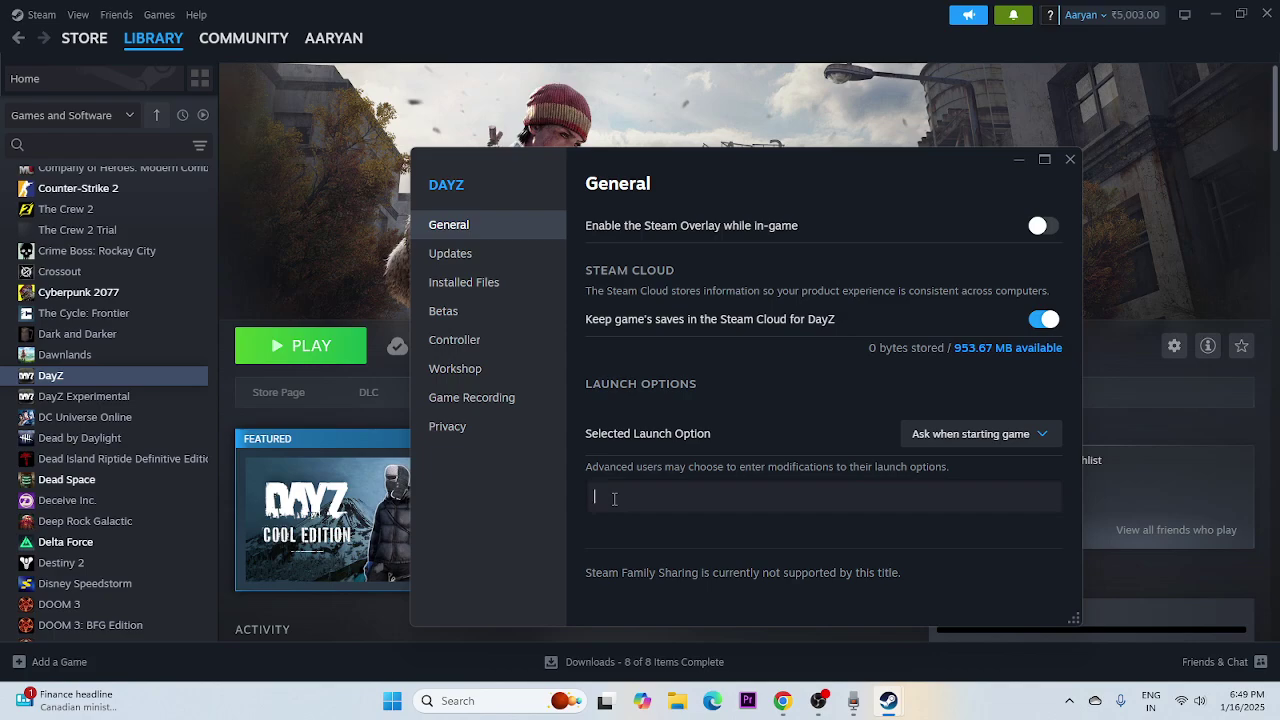
text(-dx11)
key(BackSpace)
text(2)
key(BackSpace)
key(BackSpace)
key(BackSpace)
text(3d11)
key(BackSpace)
key(BackSpace)
key(BackSpace)
key(BackSpace)
key(BackSpace)
key(BackSpace)
click(1070, 171)
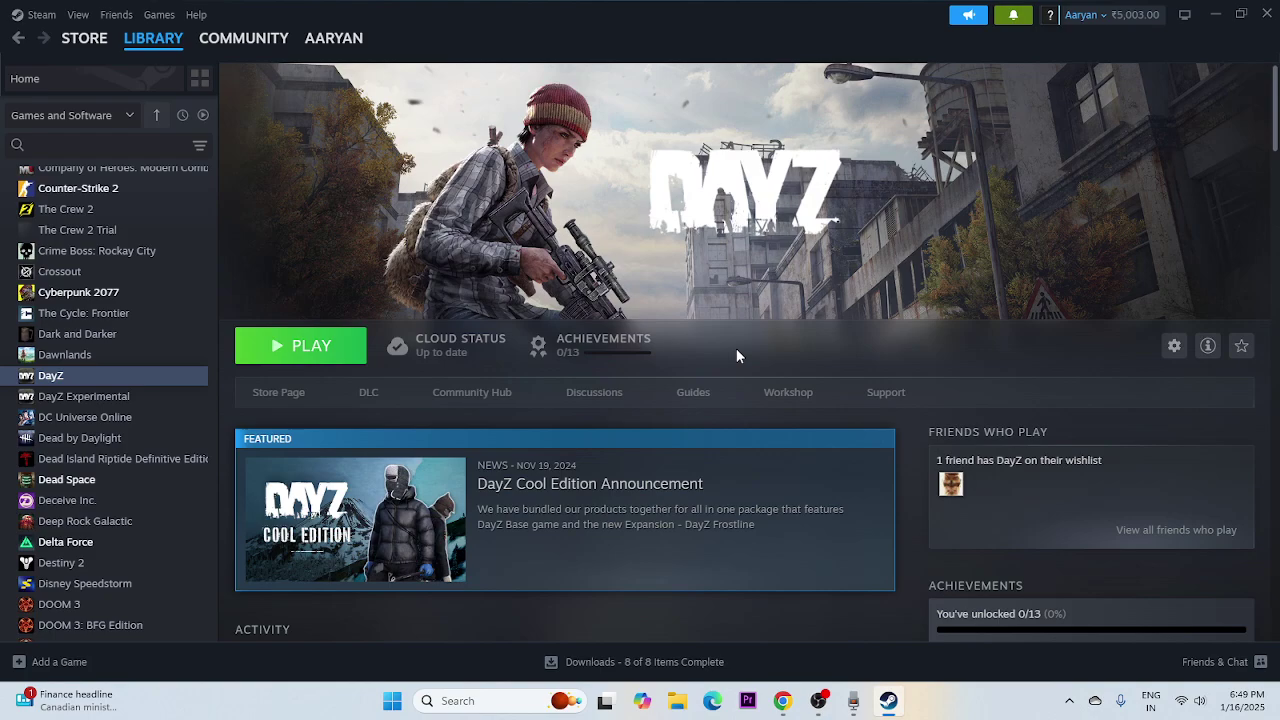
right_click(393, 706)
click(408, 503)
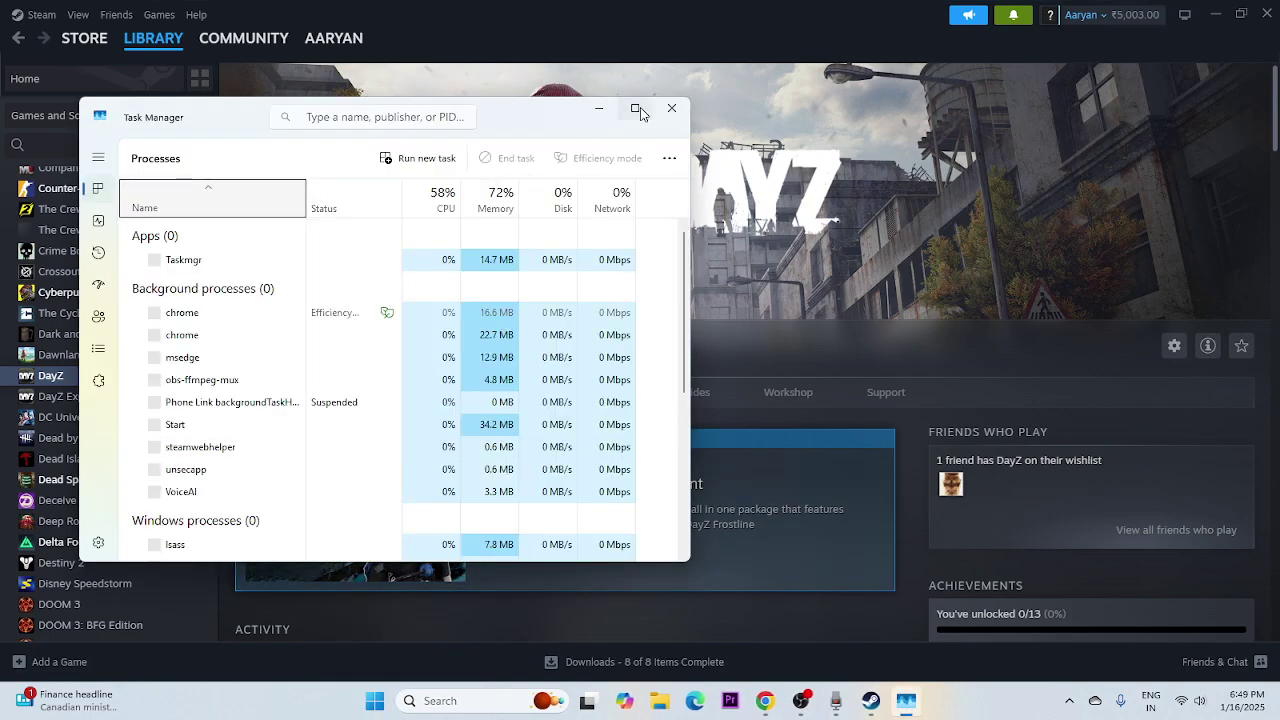
click(638, 110)
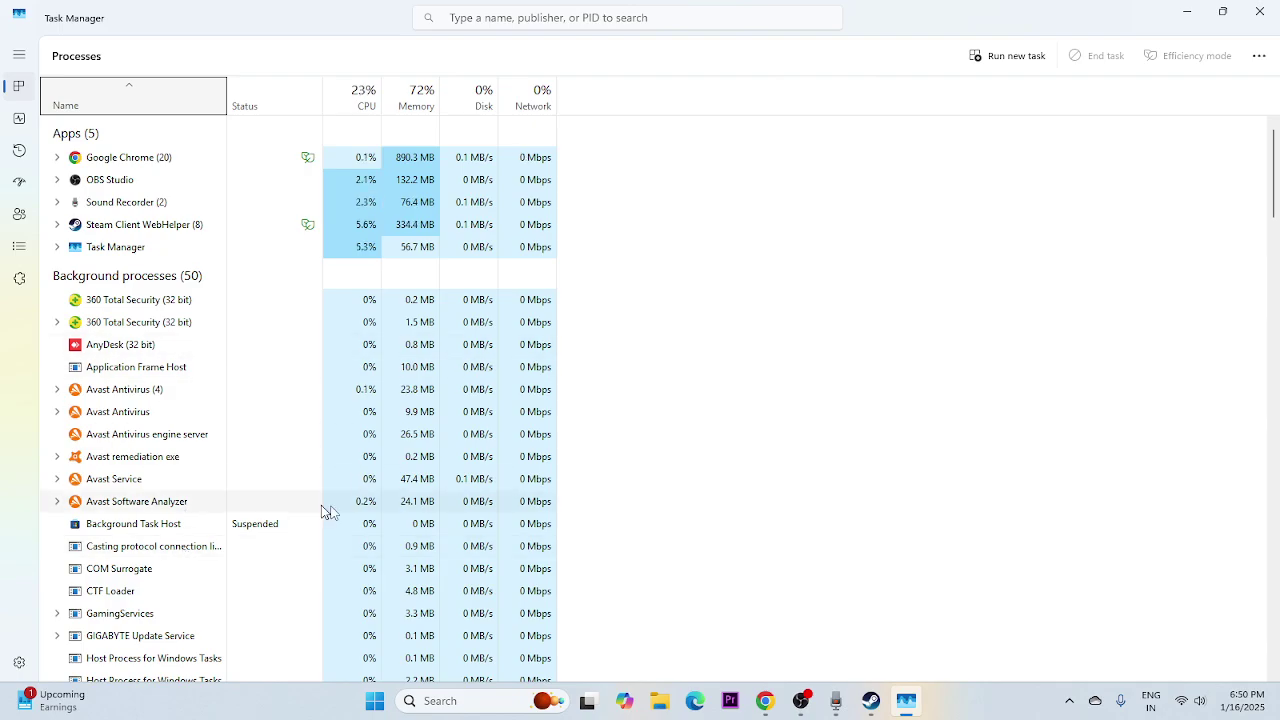
click(1261, 12)
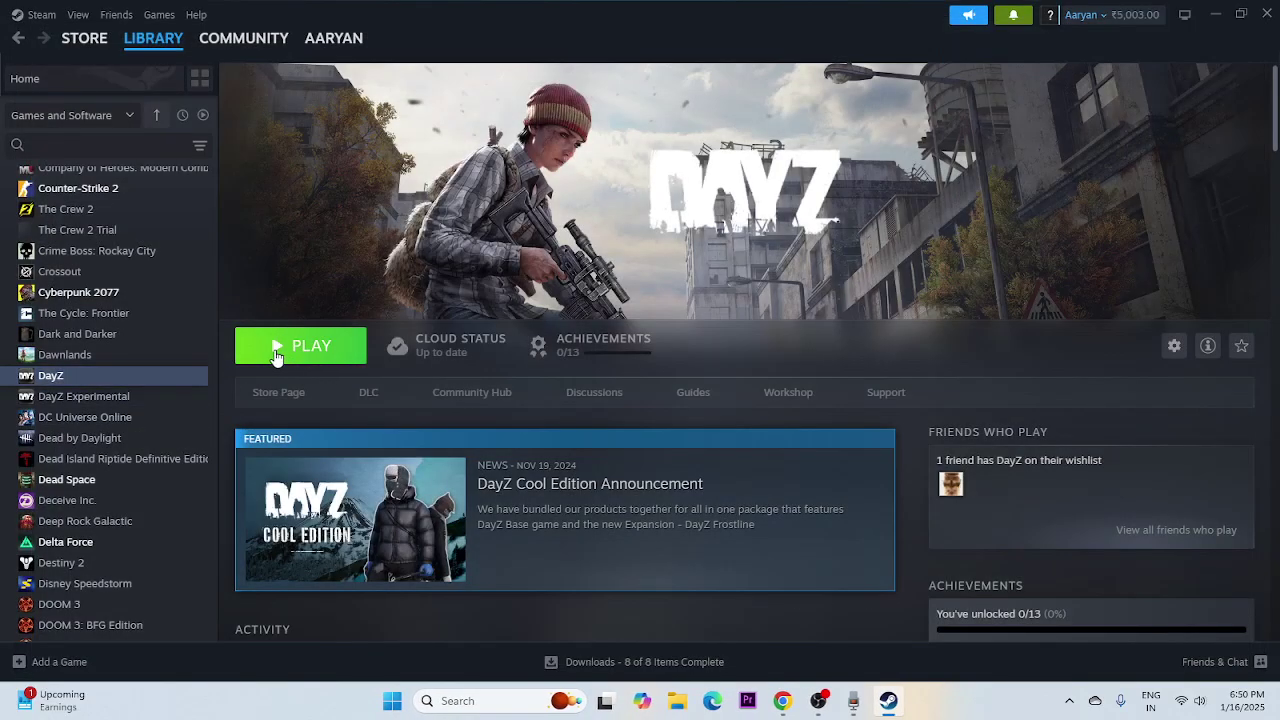